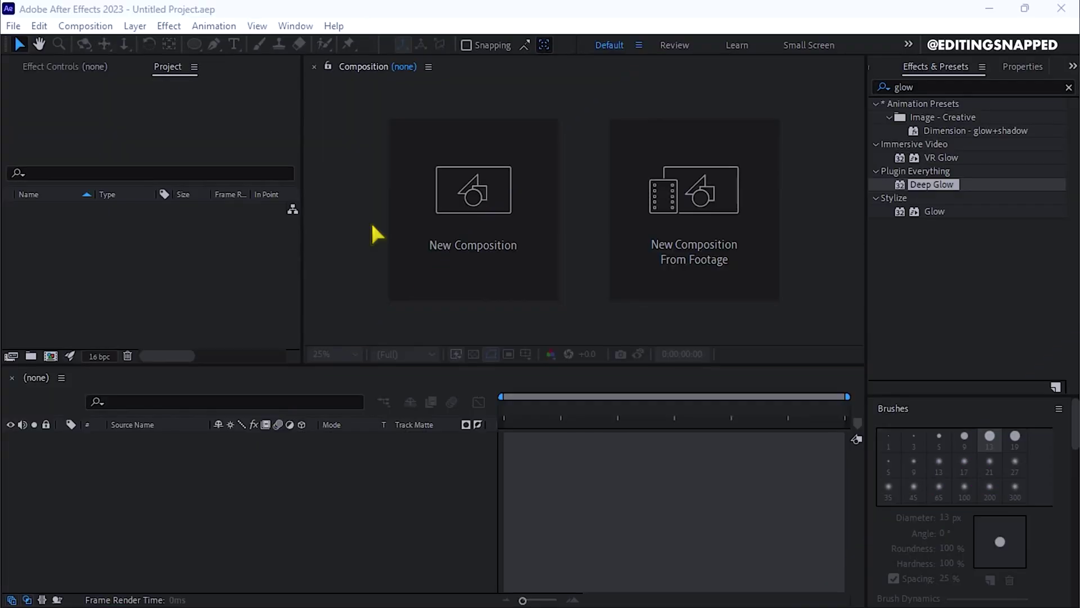
# Step: Create an HD 1920x1080, 25 fps, 10-second composition 'Echo text effect' with black background
pyautogui.click(502, 207)
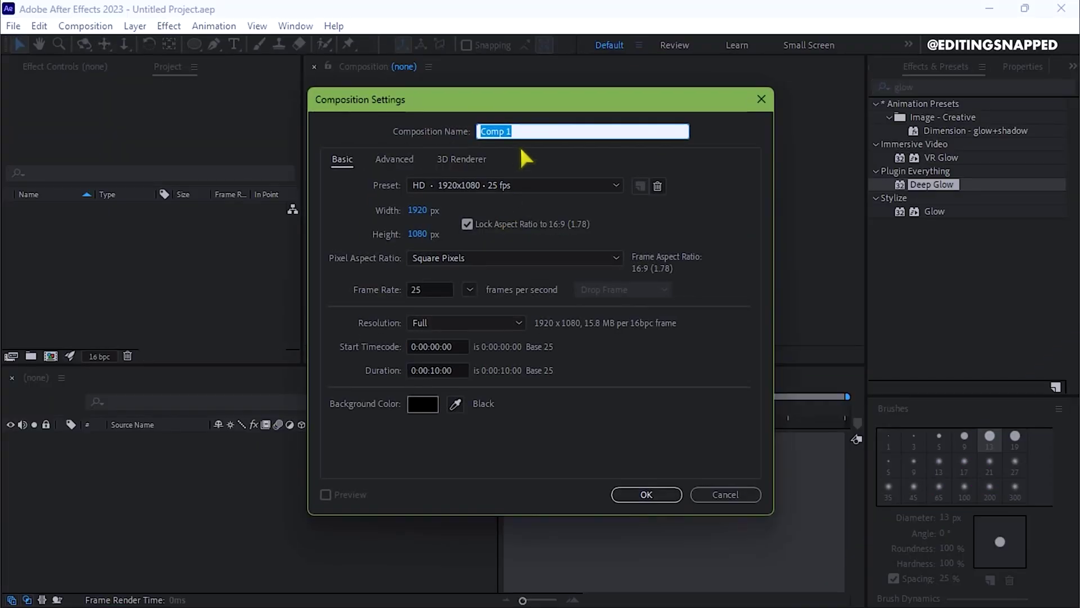
pyautogui.write('Echo text effect')
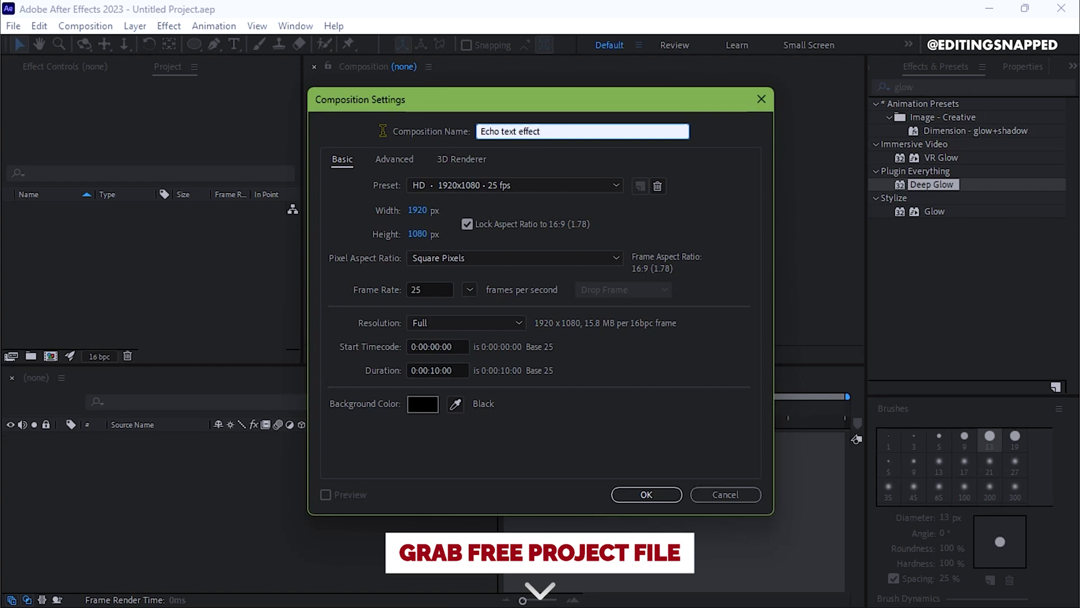
pyautogui.click(441, 185)
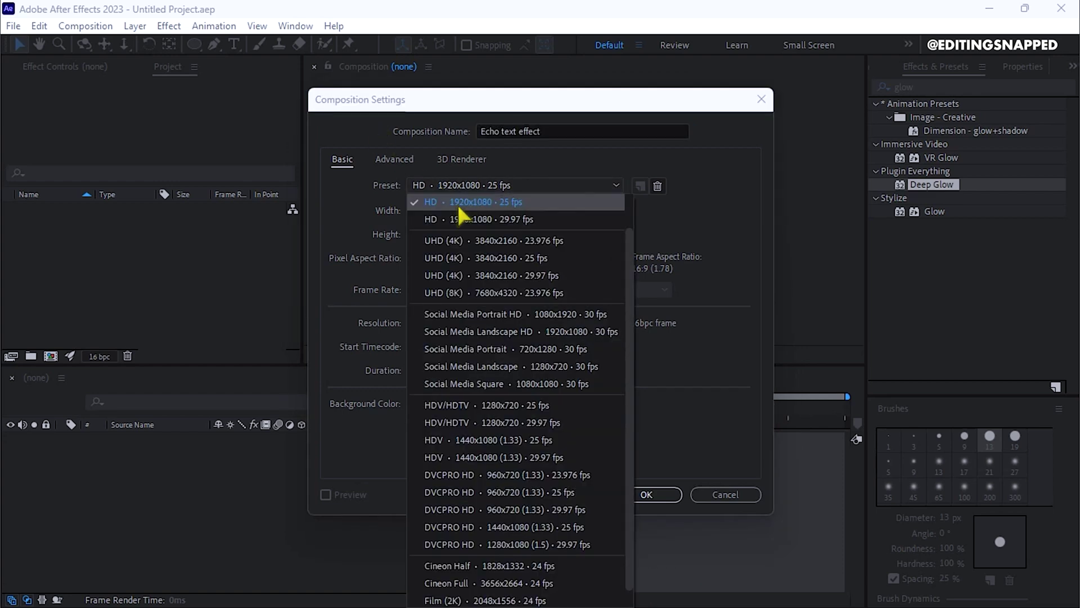
pyautogui.click(454, 202)
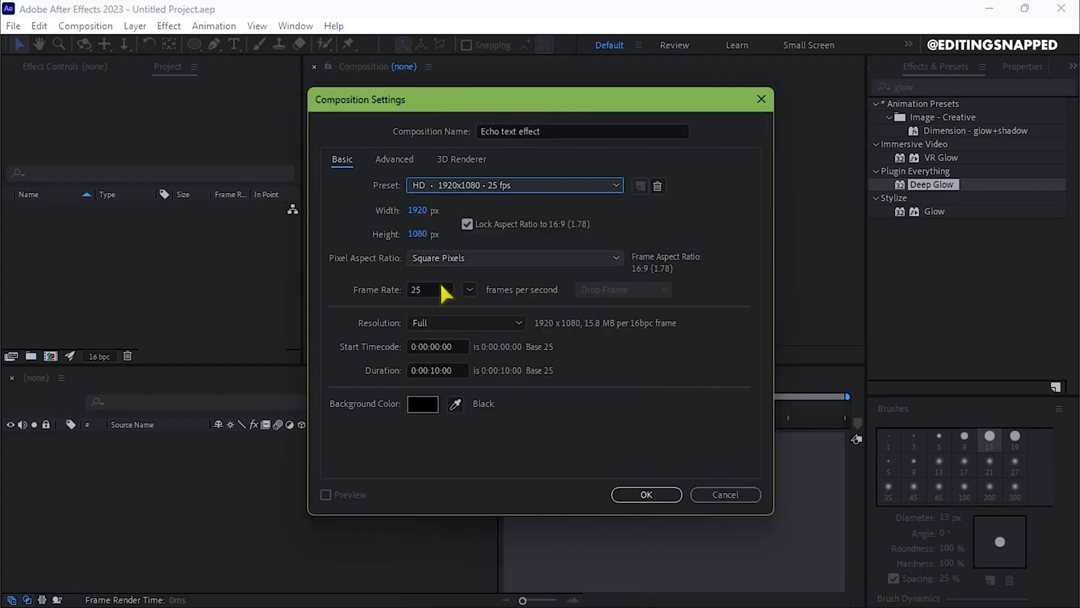
pyautogui.click(403, 290)
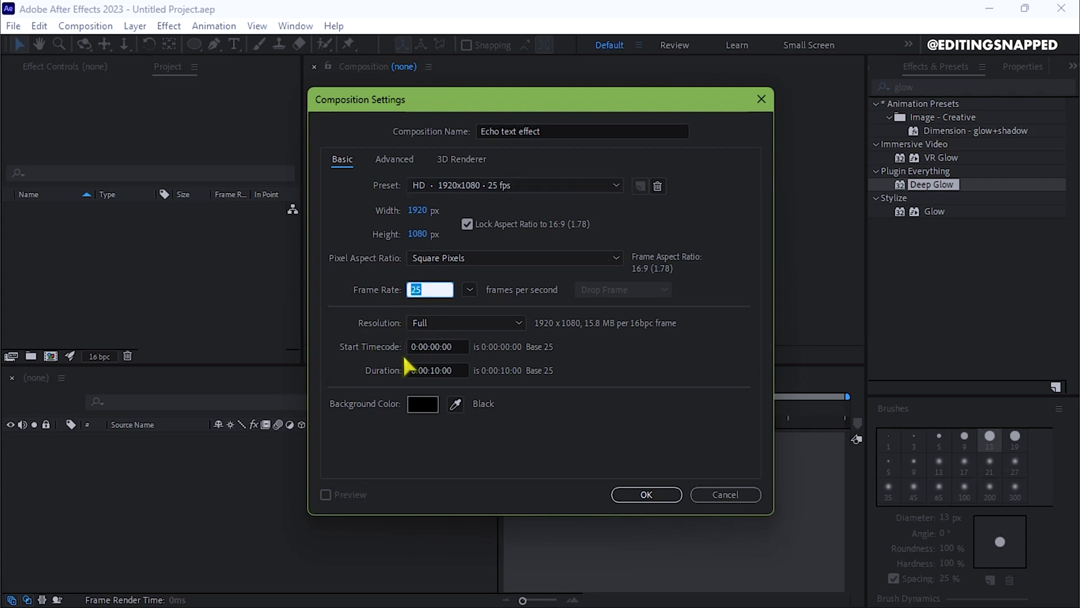
pyautogui.moveTo(457, 370); pyautogui.dragTo(409, 371)
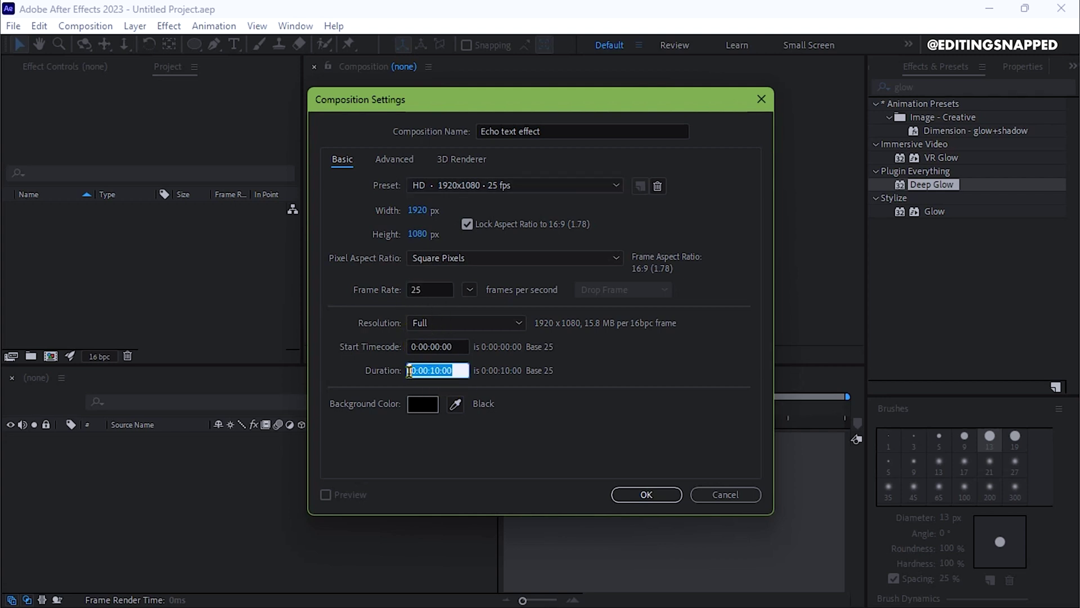
pyautogui.click(427, 405)
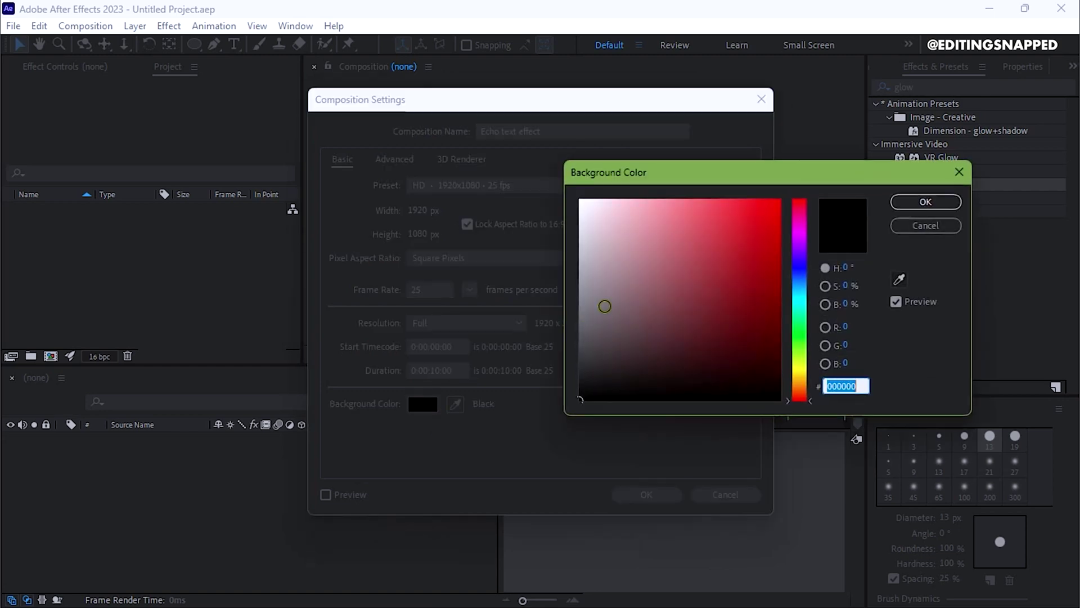
pyautogui.click(938, 203)
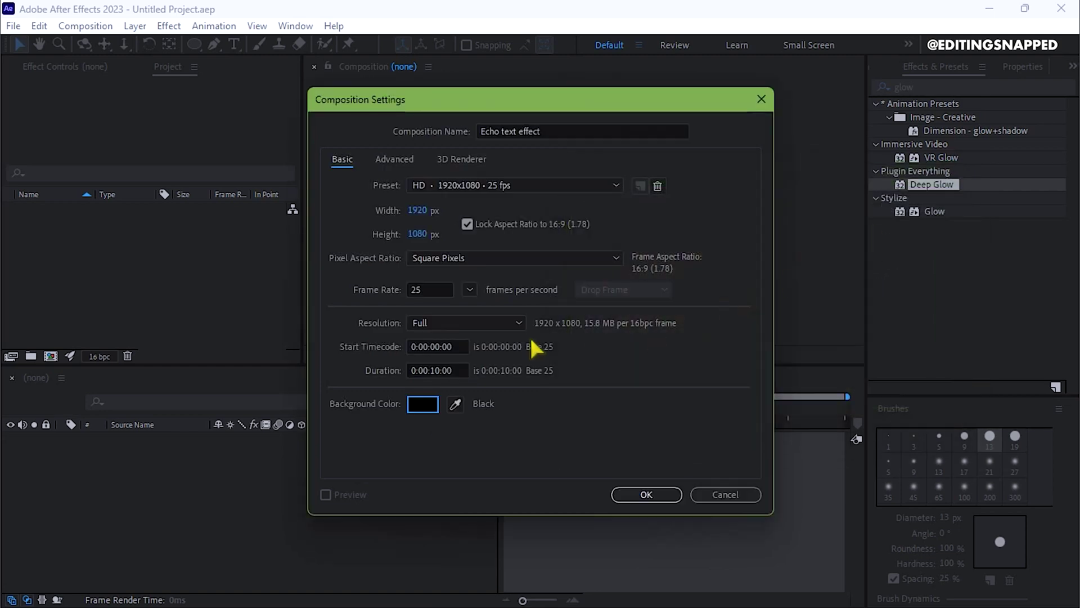
pyautogui.click(651, 498)
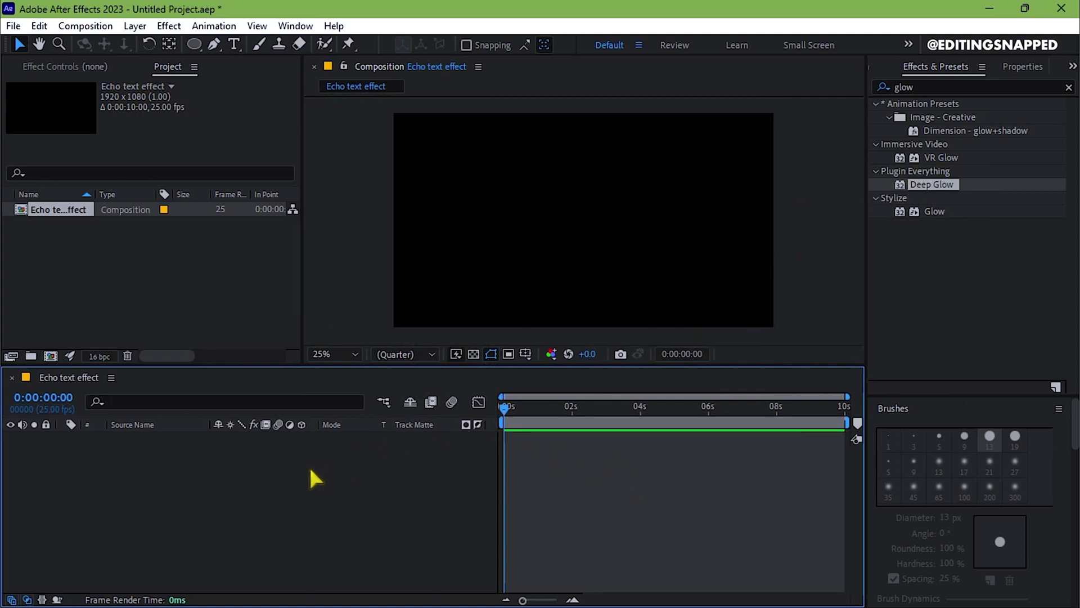
# Step: Add a full-size FFFFFF white solid layer named 'bg' to the composition
pyautogui.rightClick(184, 470)
pyautogui.moveTo(219, 270)
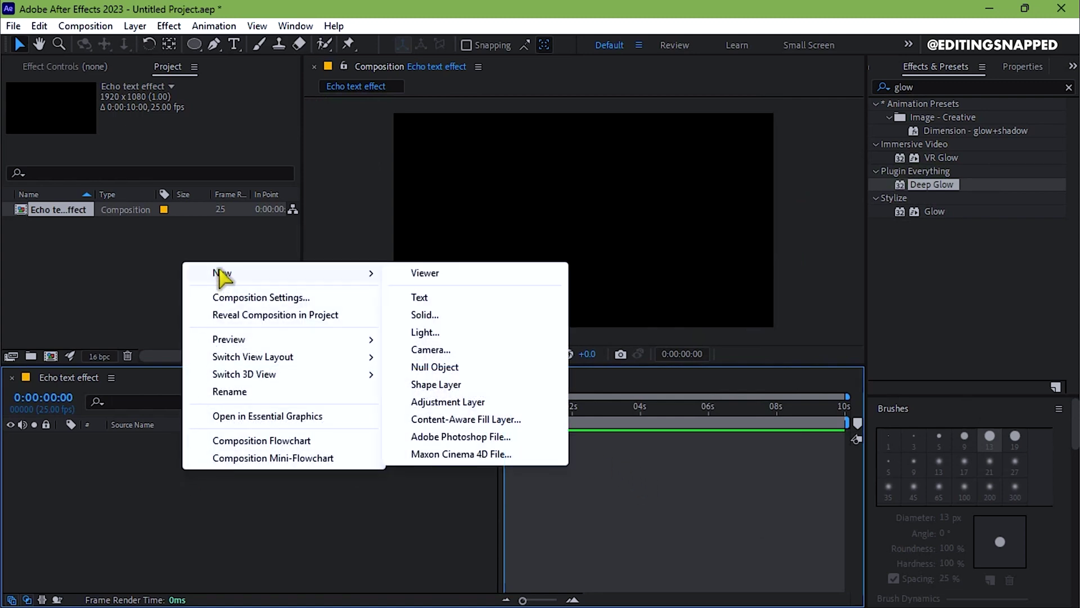
pyautogui.click(425, 314)
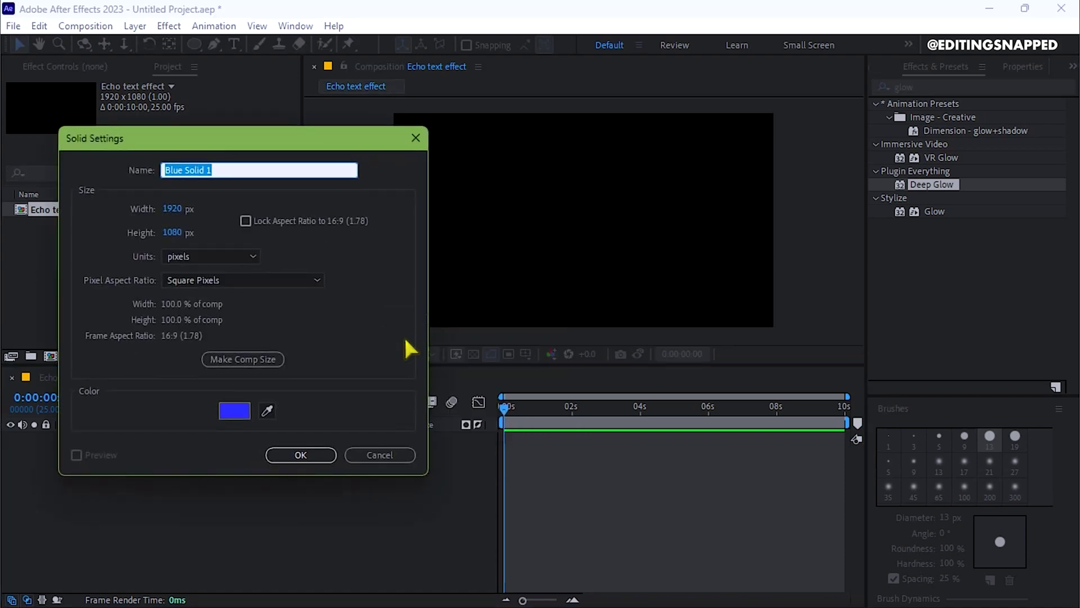
pyautogui.click(234, 410)
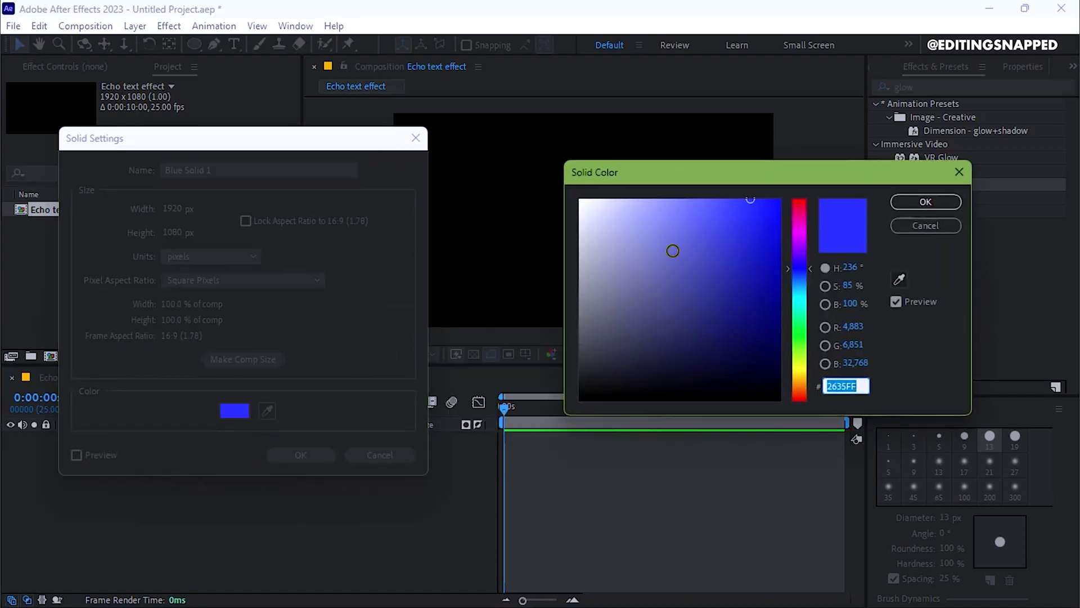
pyautogui.write('FFFFFF')
pyautogui.click(933, 203)
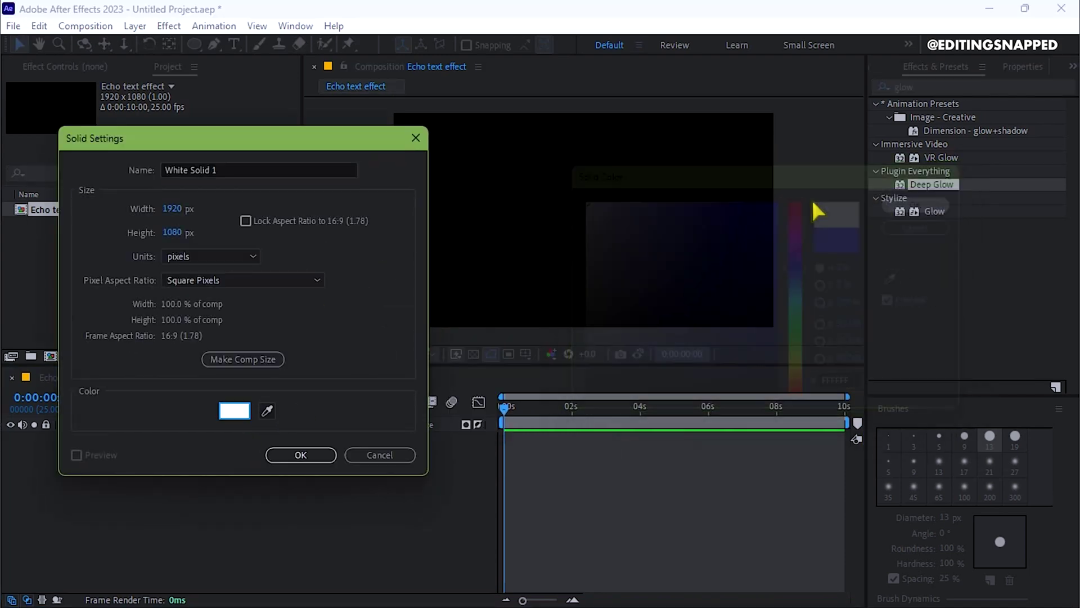
pyautogui.click(240, 169)
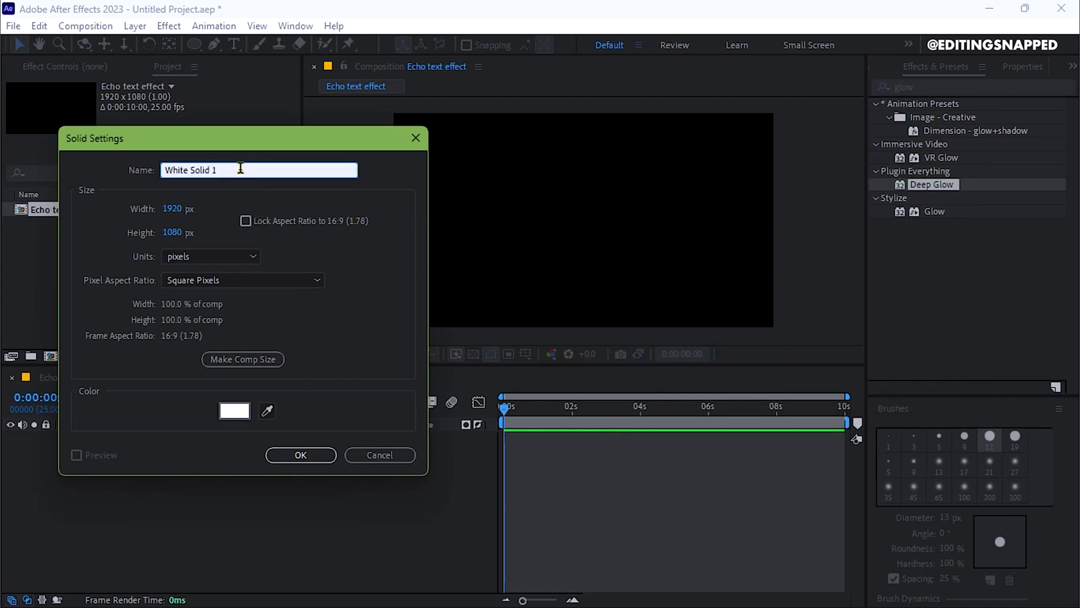
pyautogui.hotkey('ctrl', 'a')
pyautogui.write('bg')
pyautogui.click(300, 455)
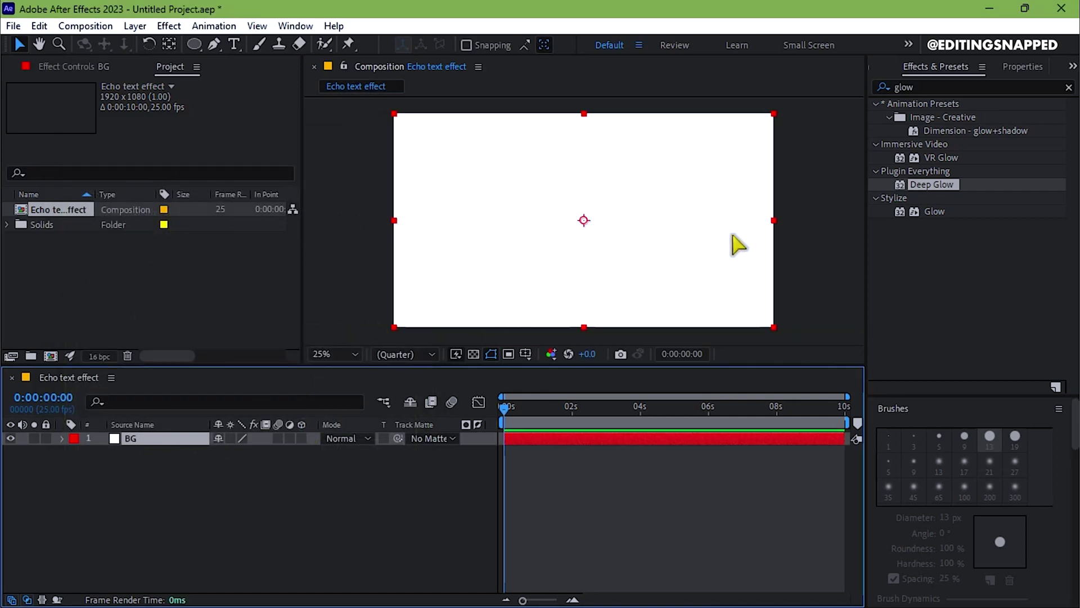
# Step: Apply Gradient Ramp to the BG layer and set its end colour to purple 340094
pyautogui.click(955, 82)
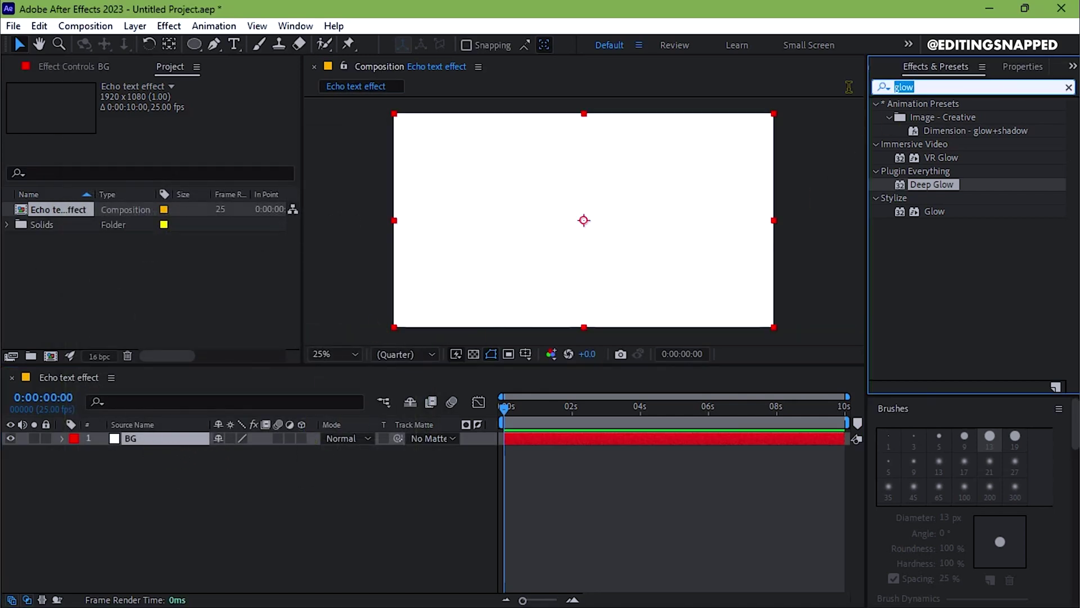
pyautogui.write('gradie')
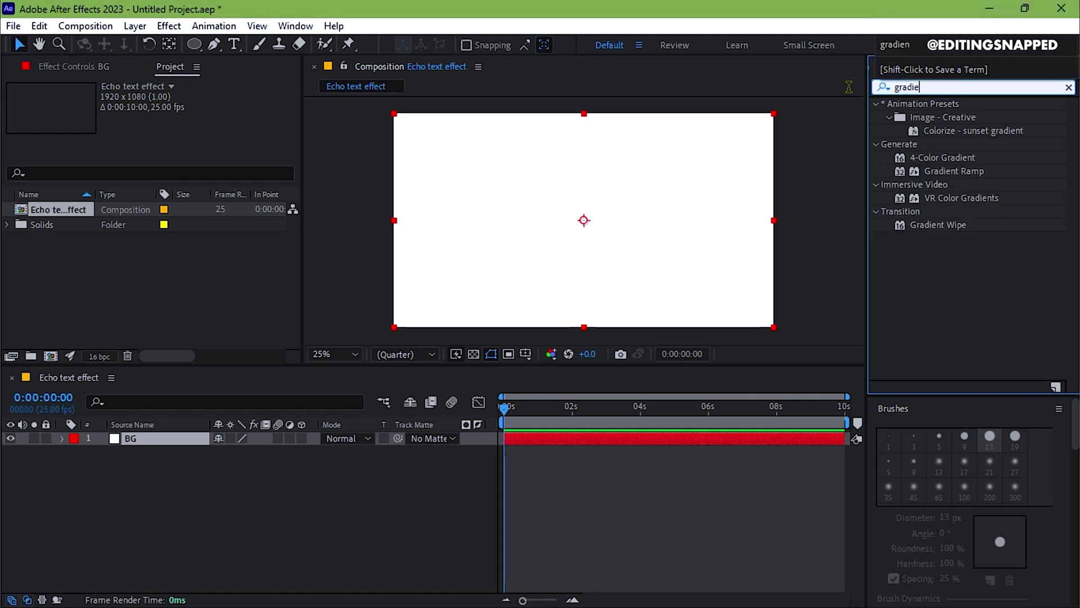
pyautogui.moveTo(957, 172); pyautogui.dragTo(614, 446)
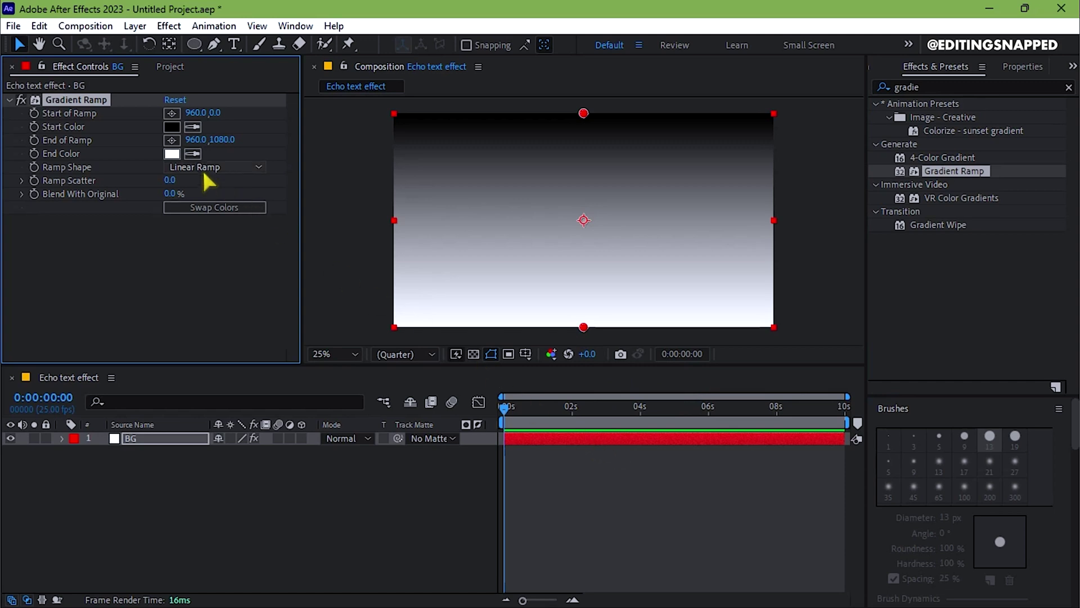
pyautogui.click(172, 154)
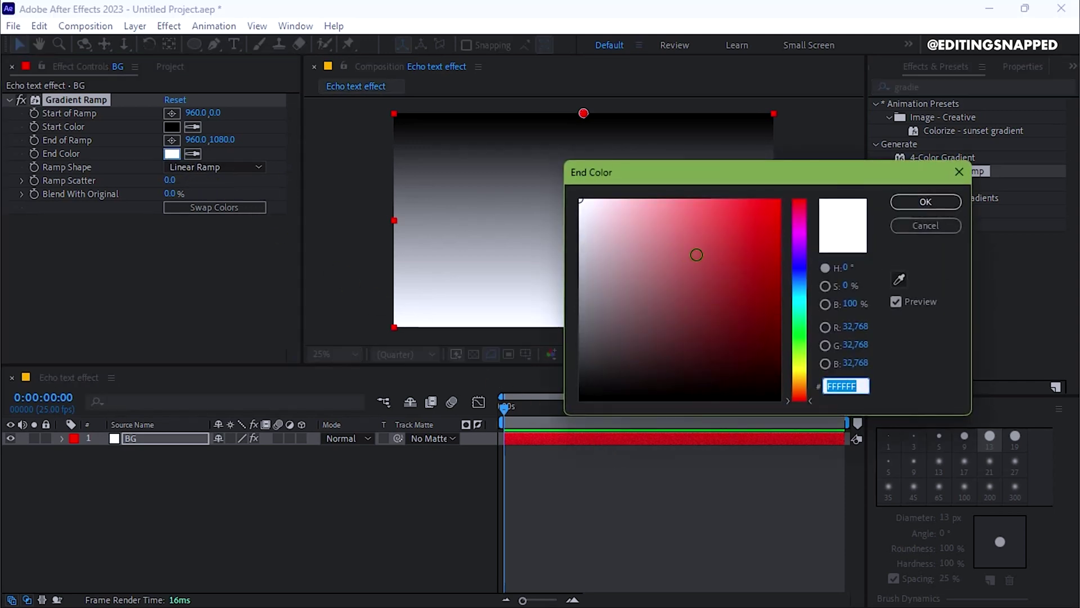
pyautogui.click(780, 200)
pyautogui.moveTo(798, 217); pyautogui.dragTo(806, 265)
pyautogui.click(922, 204)
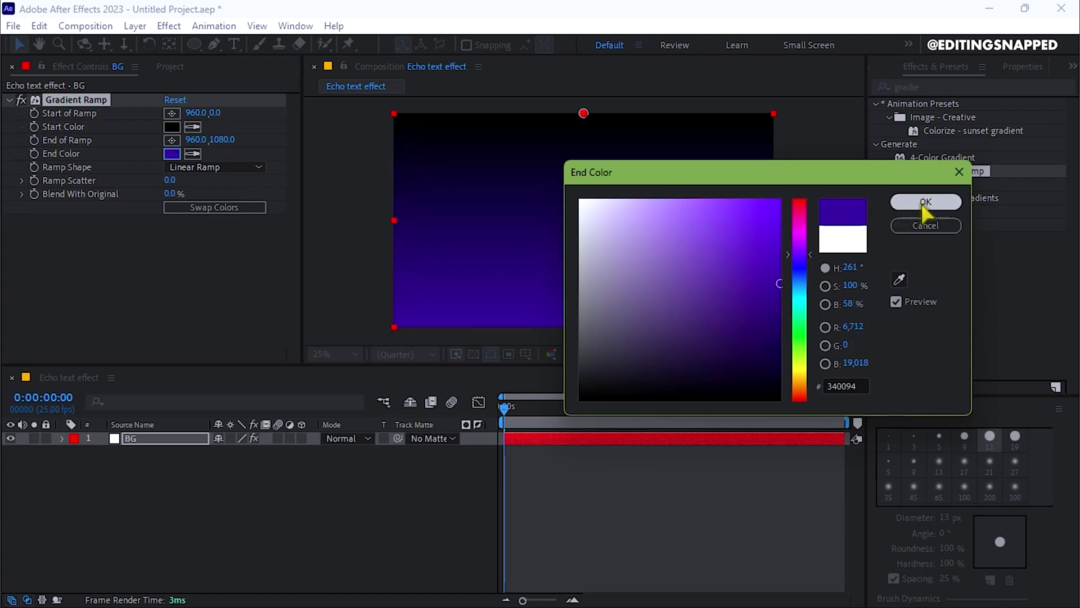
# Step: Set the gradient start colour to dark purple 11002F and stretch the ramp beyond the frame edges
pyautogui.click(172, 127)
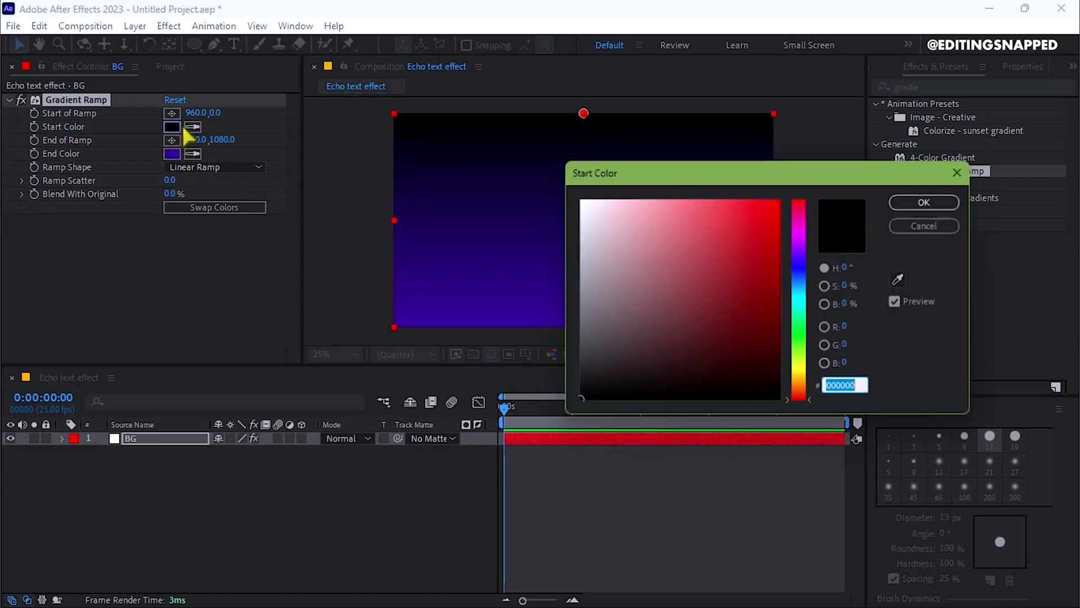
pyautogui.click(899, 279)
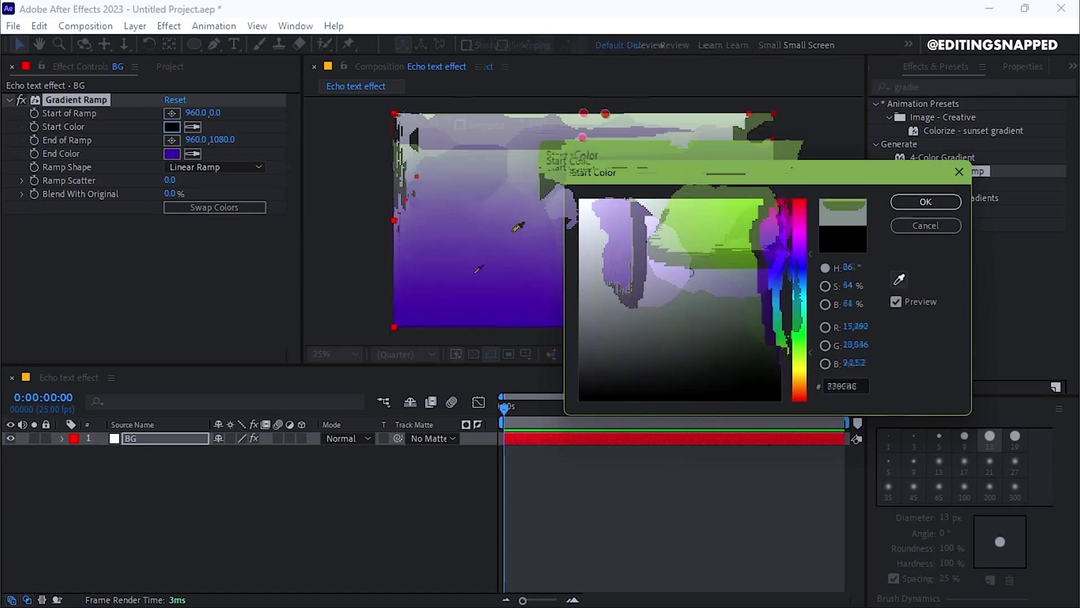
pyautogui.click(465, 289)
pyautogui.moveTo(779, 284); pyautogui.dragTo(784, 363)
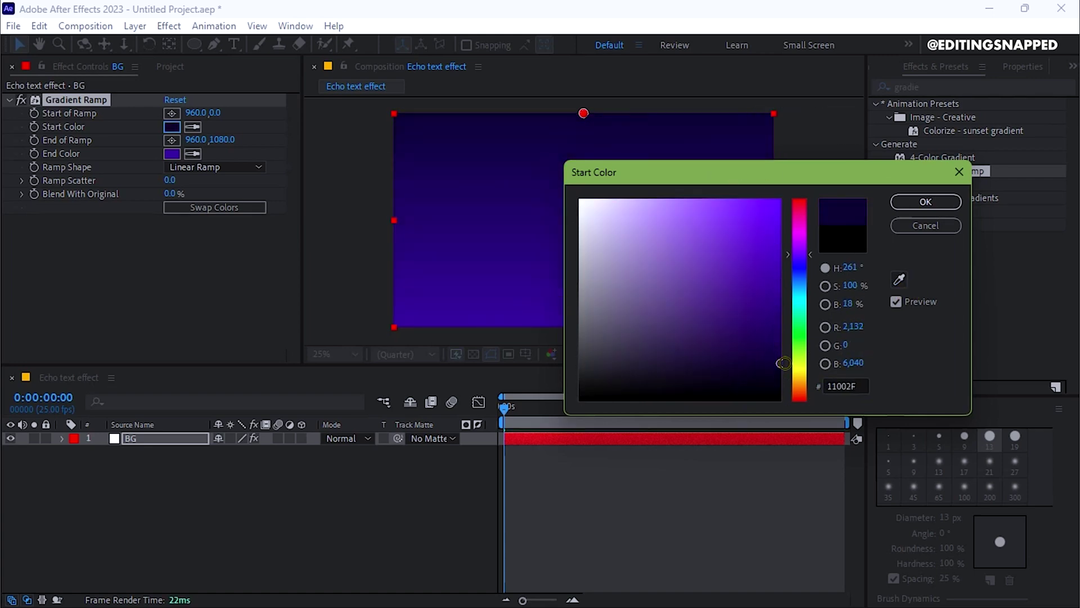
pyautogui.click(923, 202)
pyautogui.moveTo(583, 113)
pyautogui.mouseDown()
pyautogui.moveTo(585, 75)
pyautogui.moveTo(586, 92)
pyautogui.mouseUp()
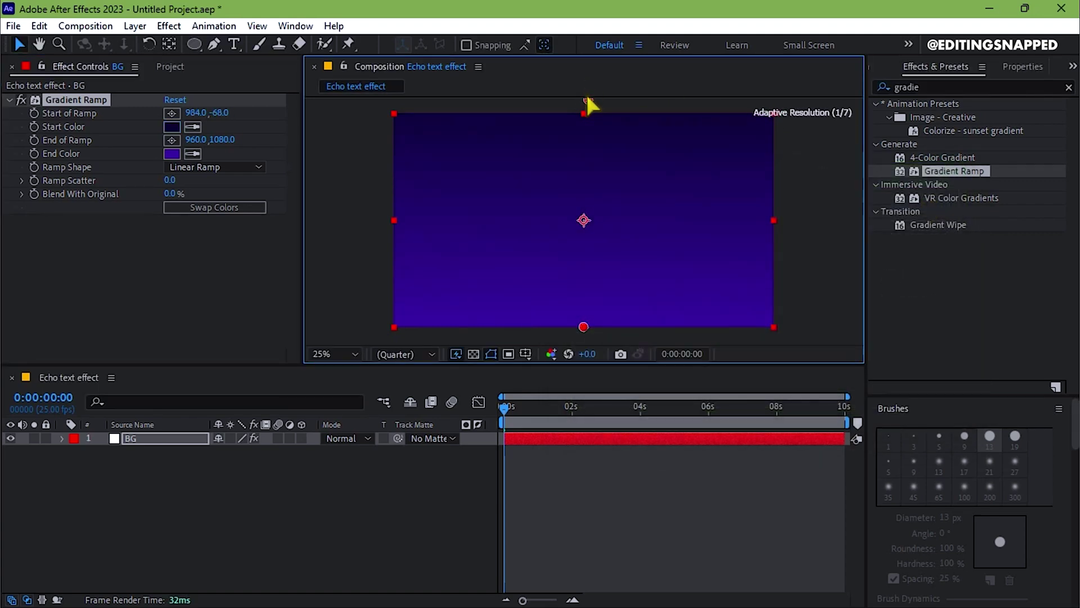
pyautogui.moveTo(583, 328)
pyautogui.mouseDown()
pyautogui.moveTo(590, 397)
pyautogui.moveTo(583, 341)
pyautogui.mouseUp()
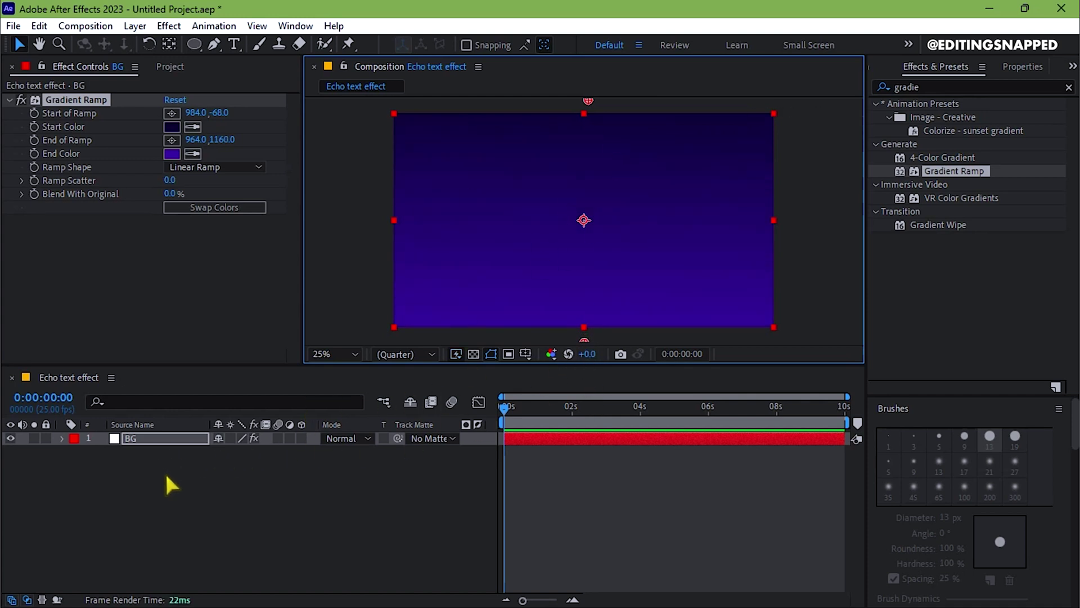
# Step: Apply the Noisy Vignette preset to the BG layer
pyautogui.click(147, 441)
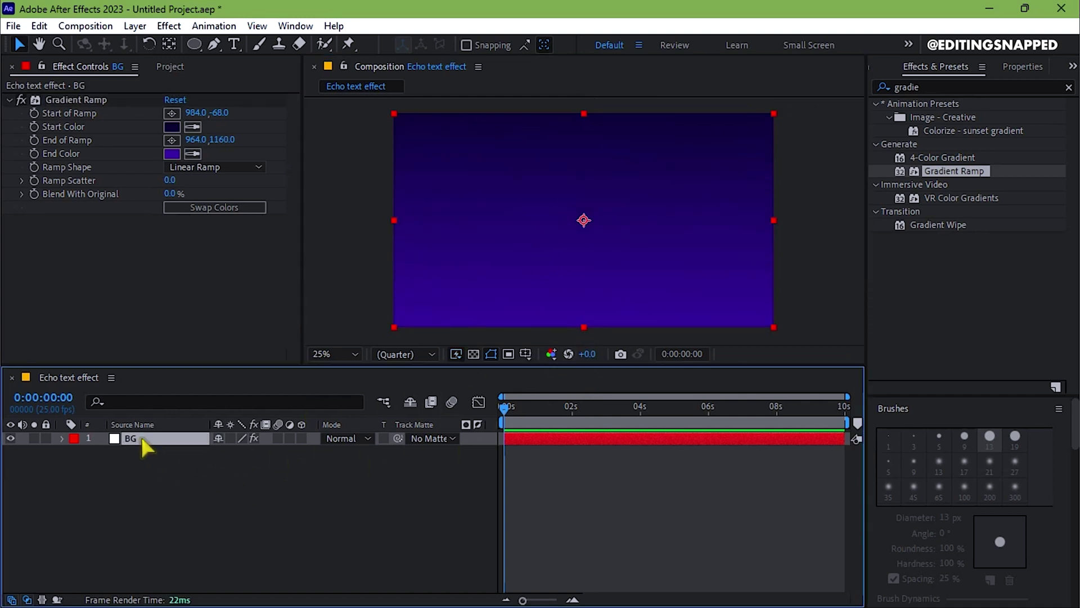
pyautogui.click(943, 88)
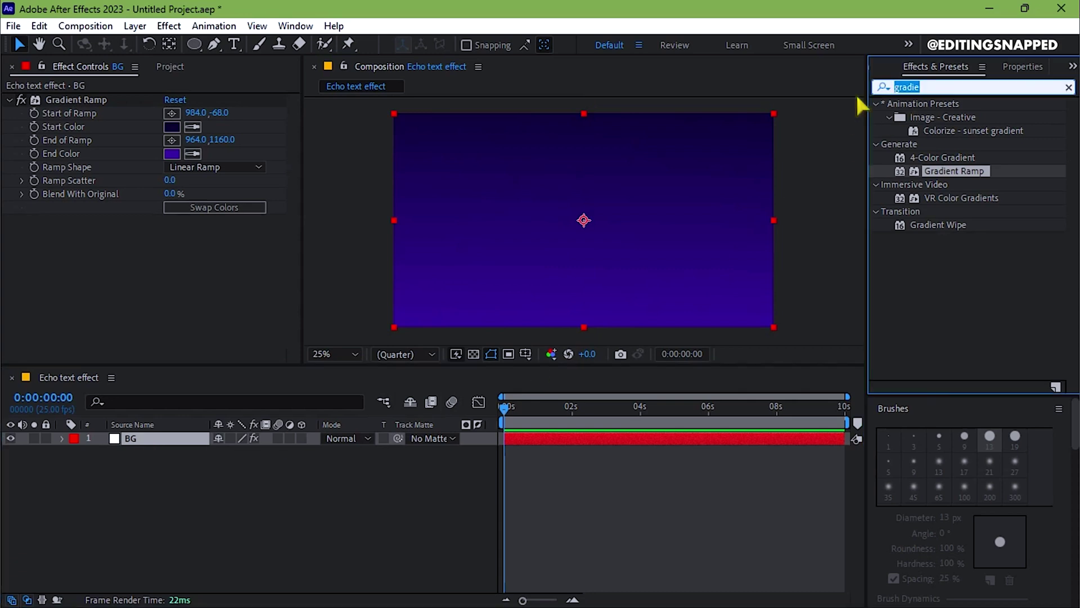
pyautogui.write('nois')
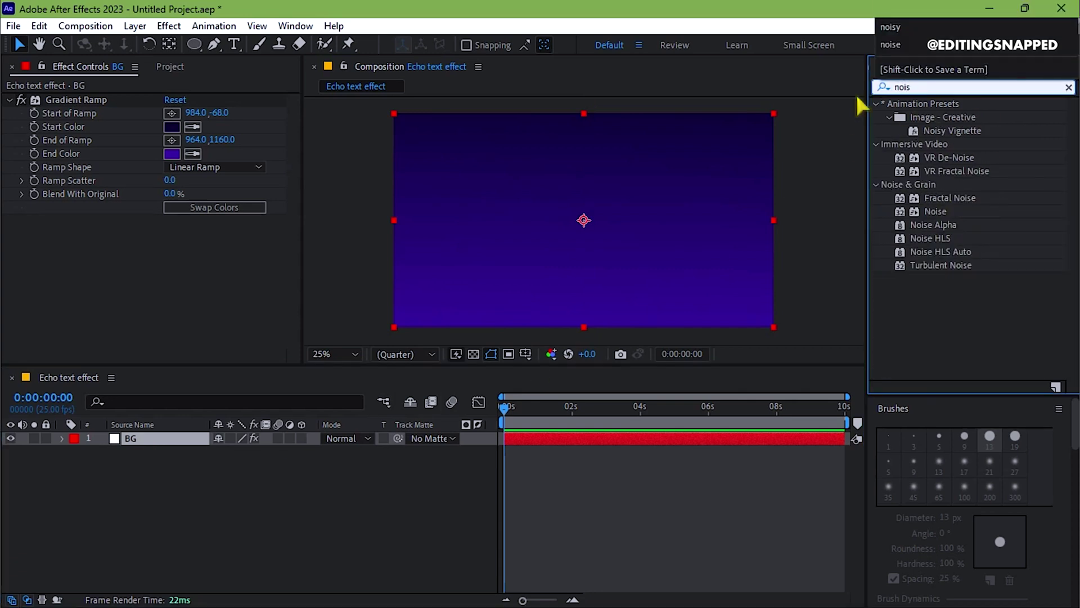
pyautogui.write('y')
pyautogui.doubleClick(946, 133)
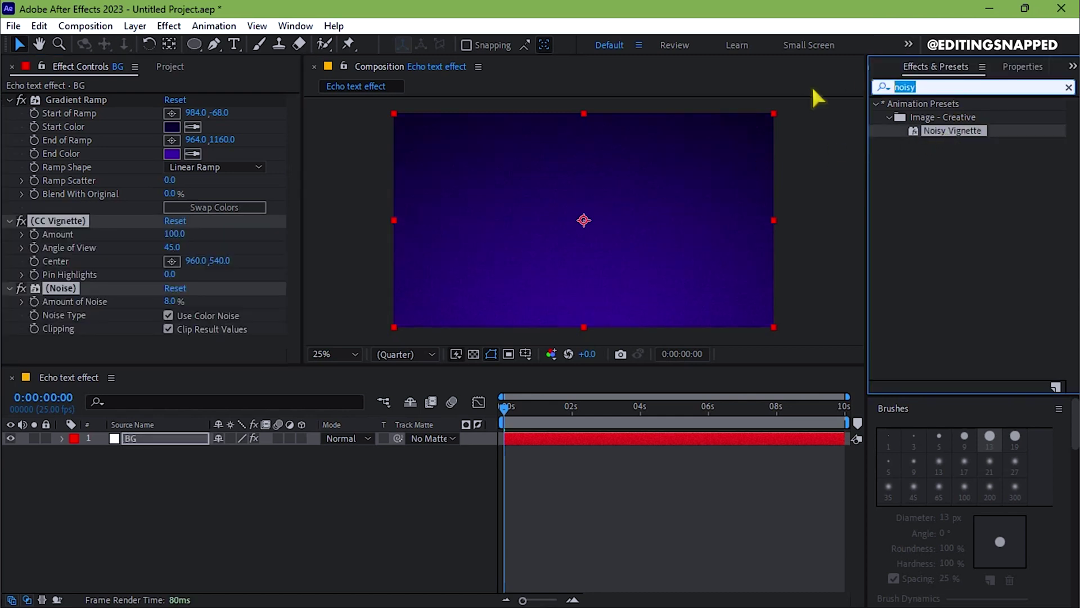
# Step: Add Posterize to BG at level 8 and preview the background
pyautogui.write('poster')
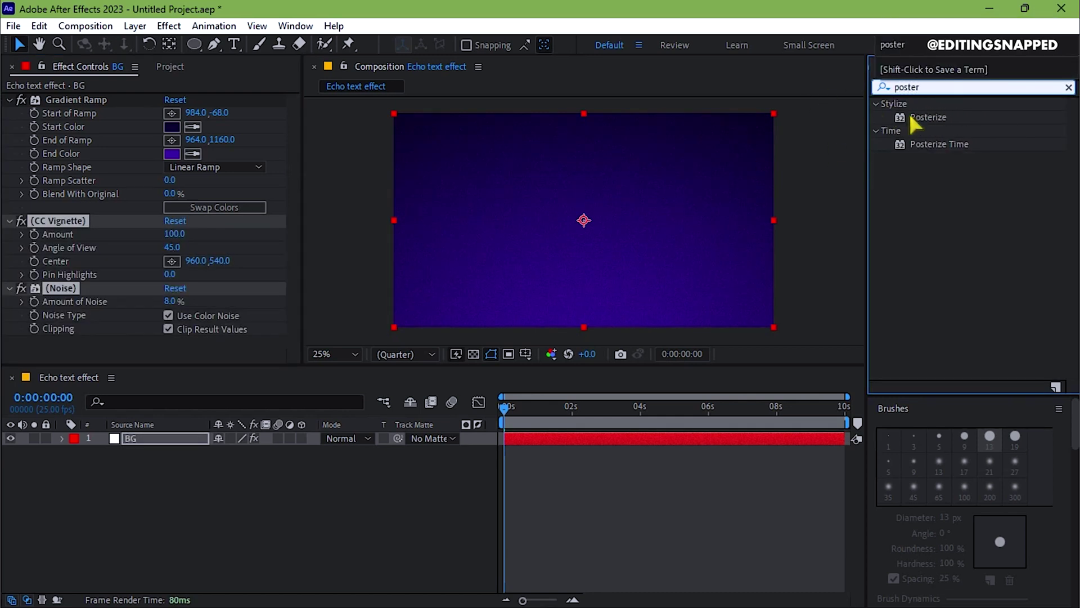
pyautogui.click(927, 120)
pyautogui.moveTo(925, 119); pyautogui.dragTo(556, 444)
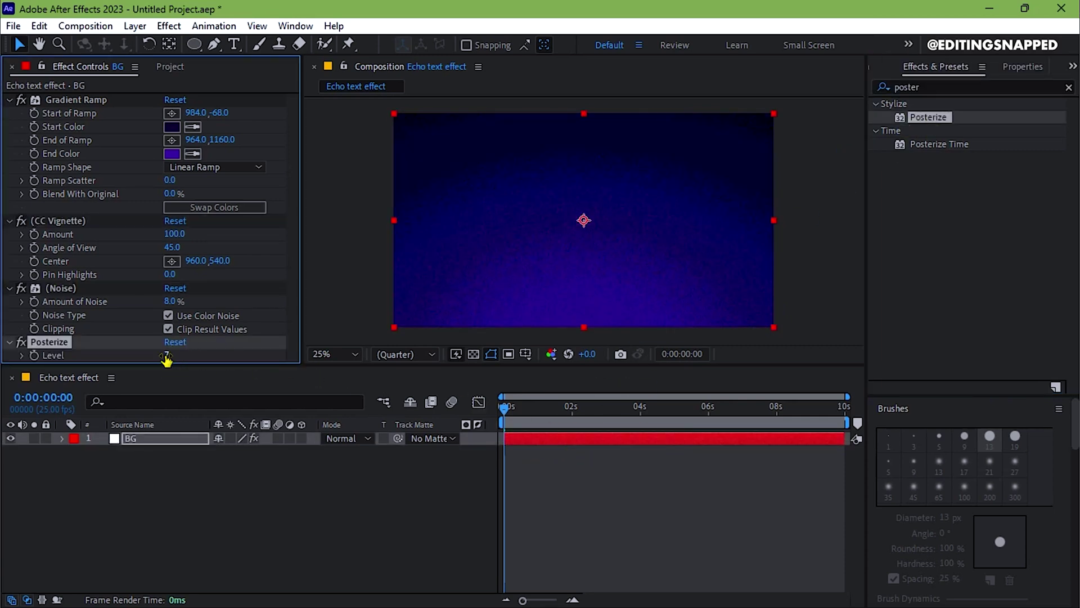
pyautogui.moveTo(167, 355)
pyautogui.mouseDown()
pyautogui.moveTo(140, 354)
pyautogui.moveTo(194, 354)
pyautogui.moveTo(174, 350)
pyautogui.mouseUp()
pyautogui.click(602, 437)
pyautogui.press('space')
# Step: Lower the noise to 5% and set the CC Vignette amount to 80
pyautogui.moveTo(172, 302); pyautogui.dragTo(157, 302)
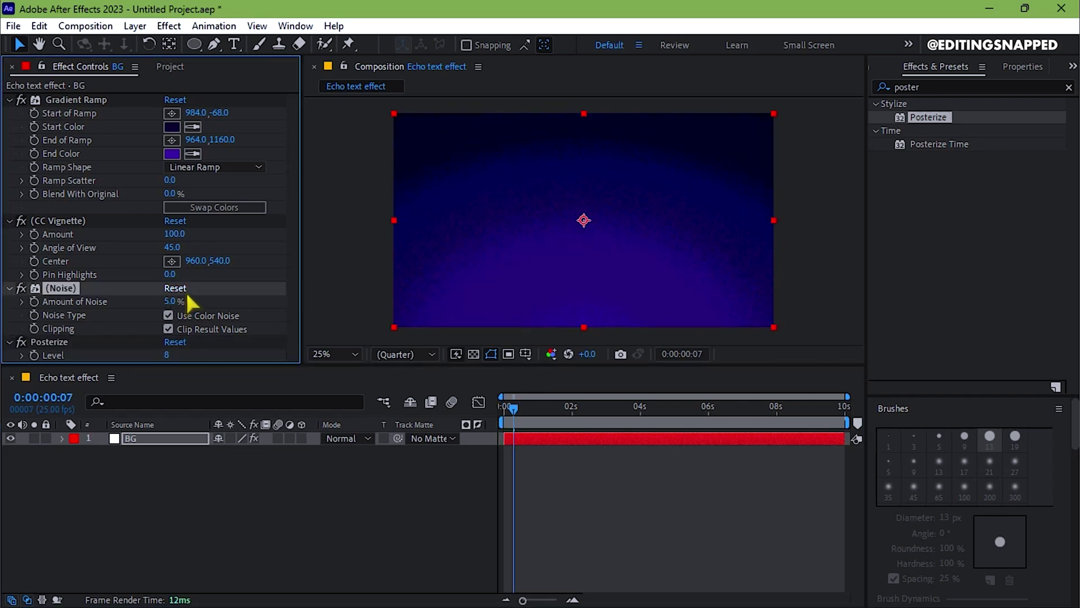
pyautogui.click(174, 235)
pyautogui.write('80')
pyautogui.press('Return')
pyautogui.click(273, 464)
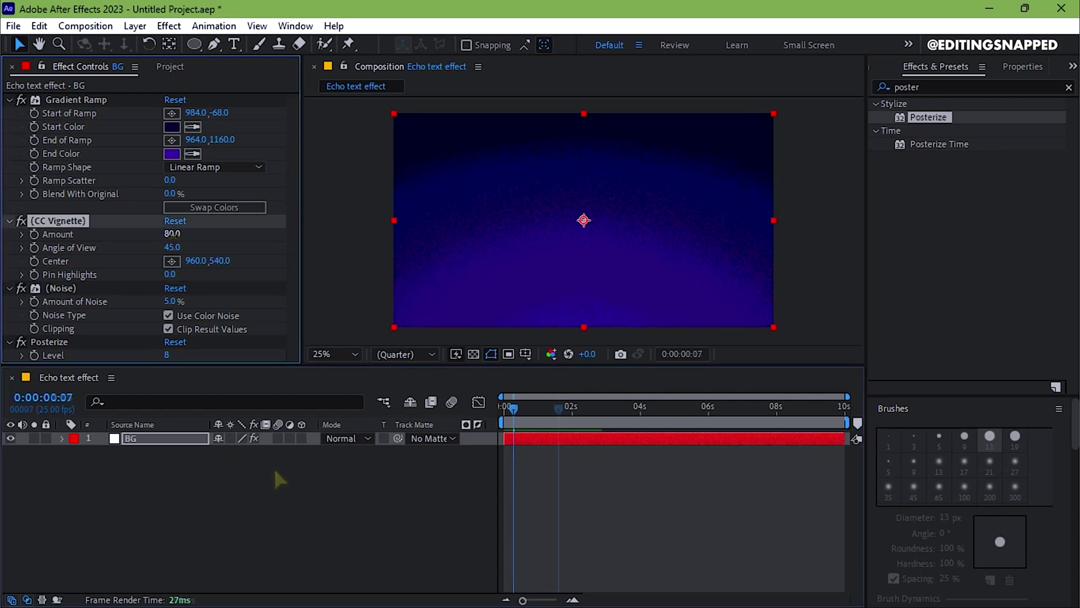
pyautogui.press('space')
pyautogui.press('space')
# Step: Create a text layer reading 'POSTERIZE' in the composition
pyautogui.click(234, 44)
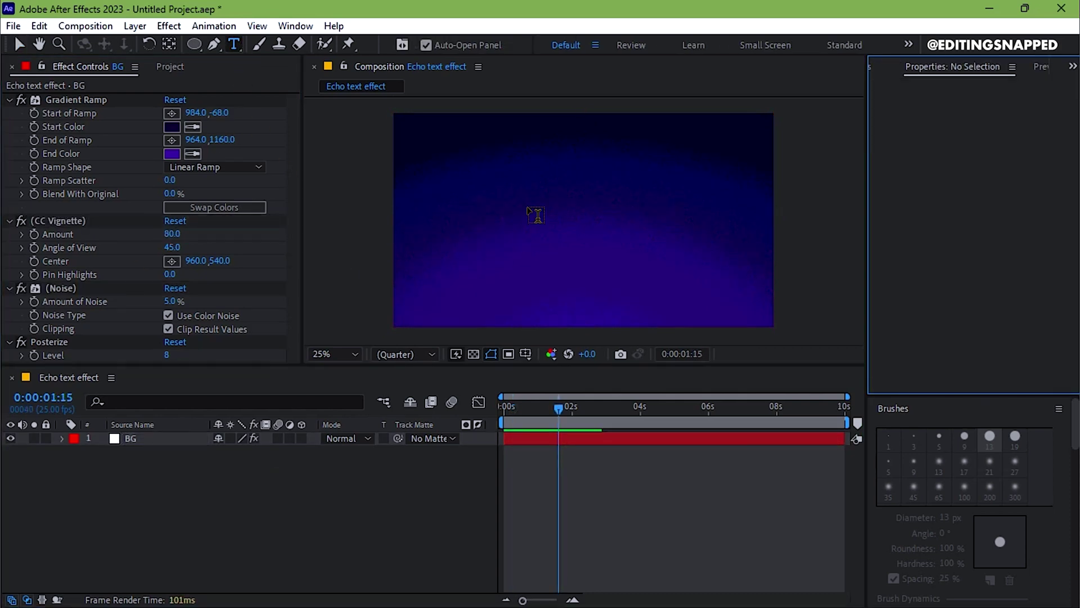
pyautogui.click(529, 209)
pyautogui.write('posterize')
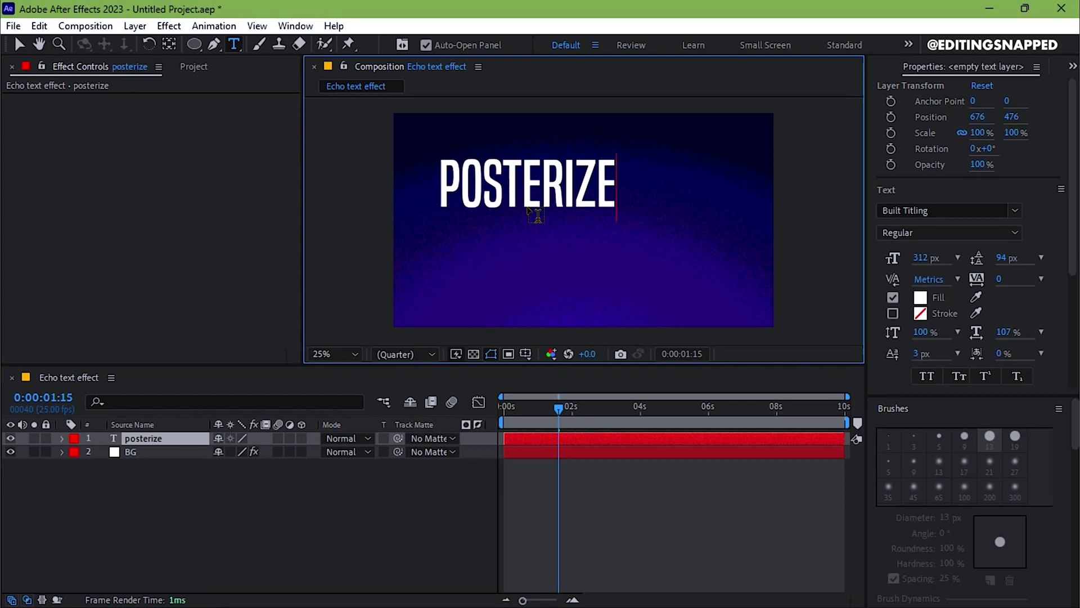
pyautogui.hotkey('ctrl', 'a')
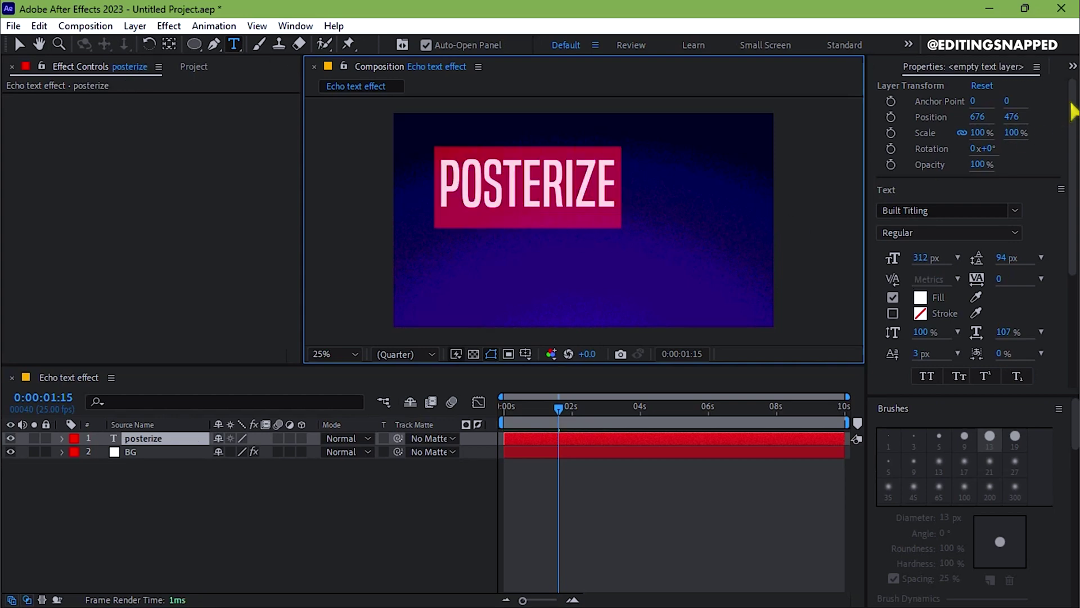
# Step: Centre the text horizontally and vertically via the Align panel, then centre its anchor point
pyautogui.click(1071, 66)
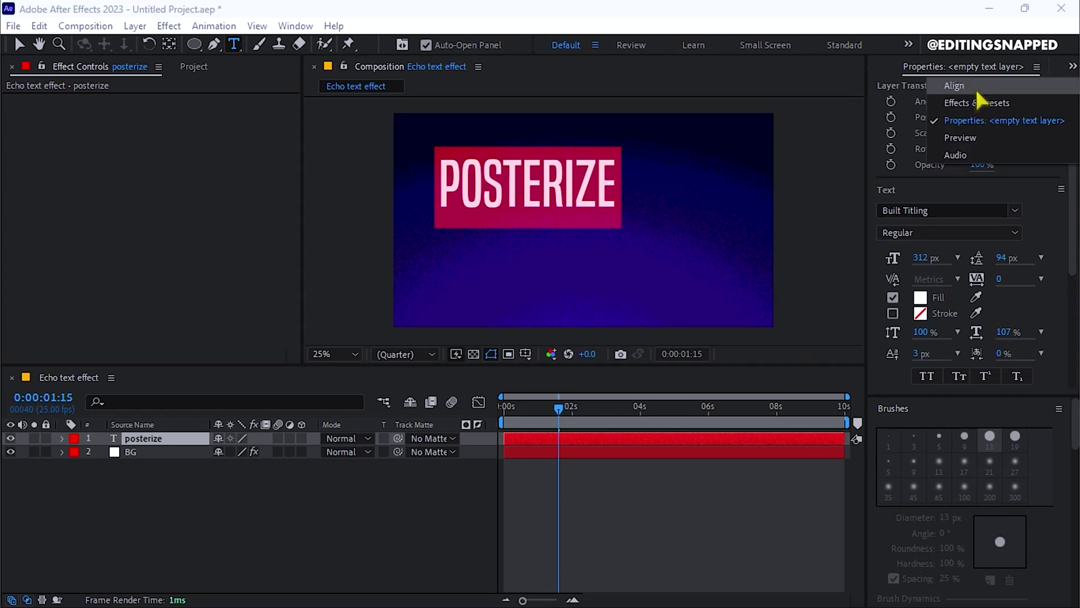
pyautogui.click(982, 87)
pyautogui.click(913, 108)
pyautogui.click(991, 108)
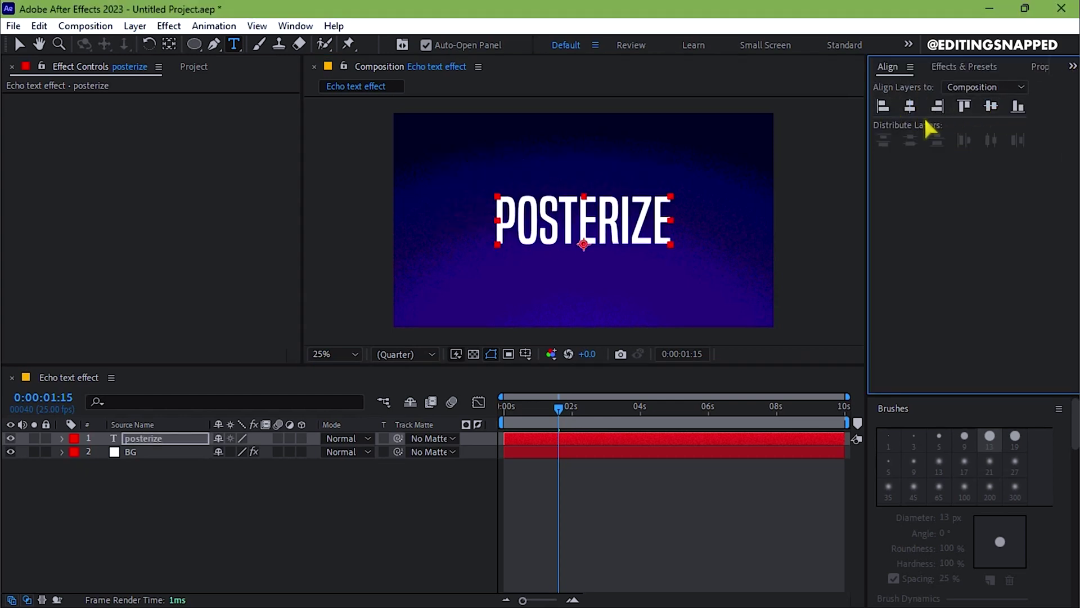
pyautogui.press('v')
pyautogui.click(168, 44)
pyautogui.hotkey('ctrl', 'alt', 'Home')
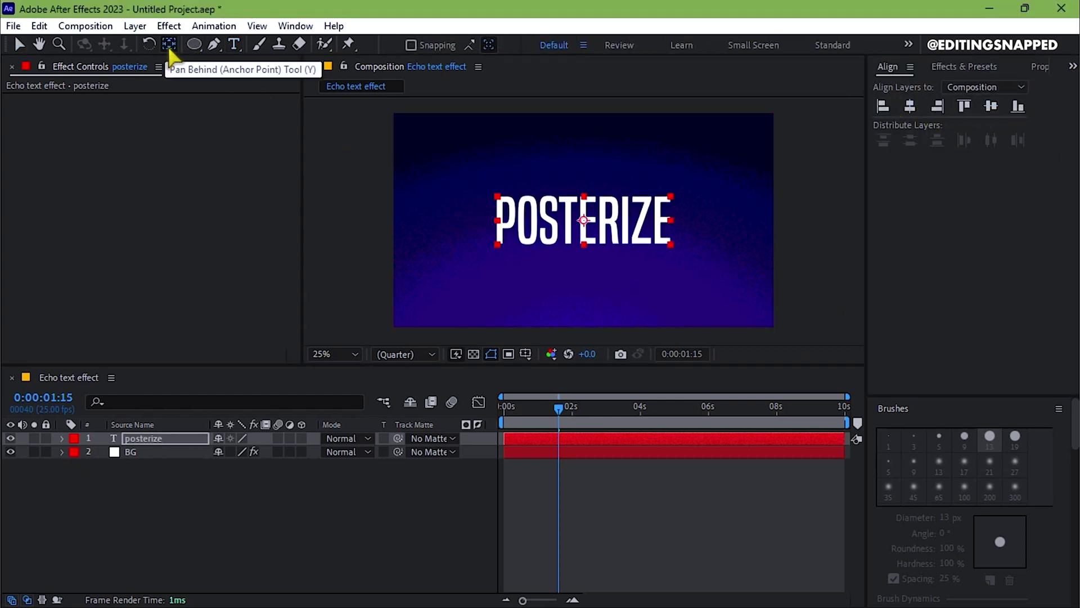
pyautogui.press('Home')
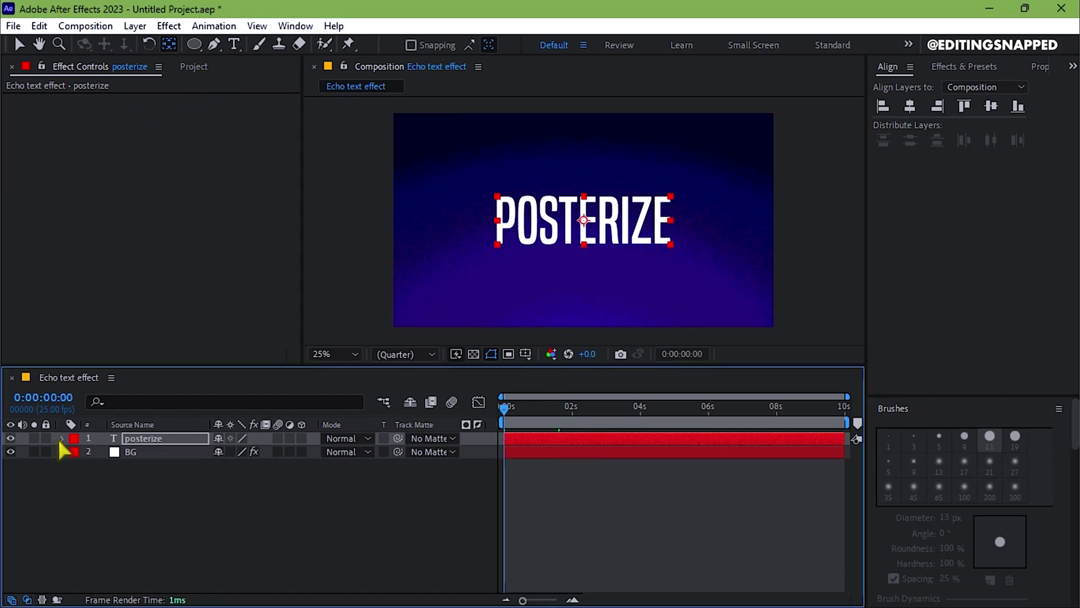
# Step: Add a Tracking animator to POSTERIZE and set a Tracking Amount keyframe at 0s
pyautogui.click(62, 439)
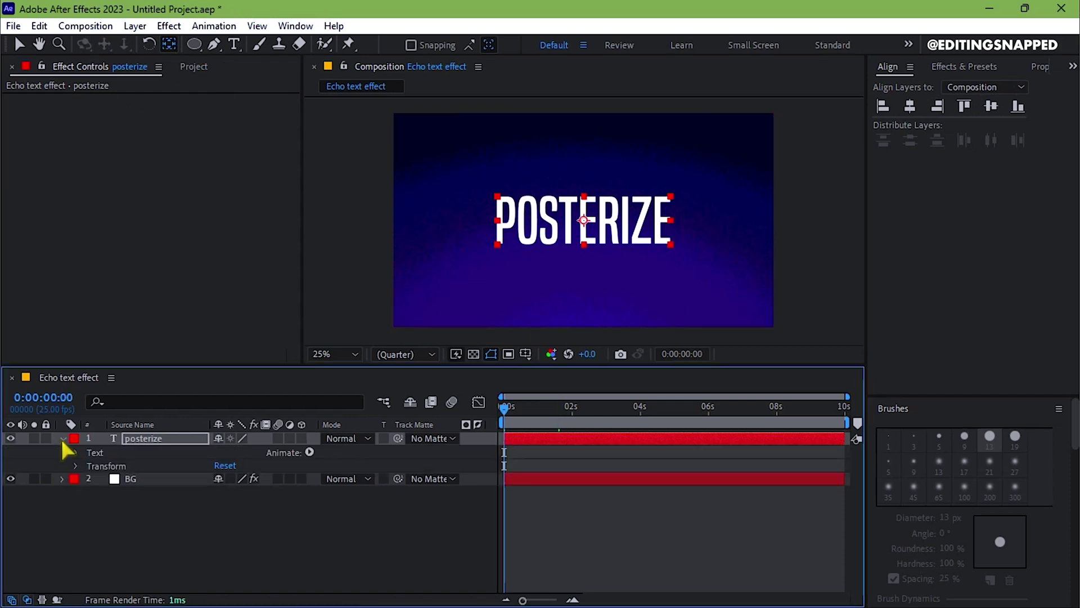
pyautogui.click(309, 452)
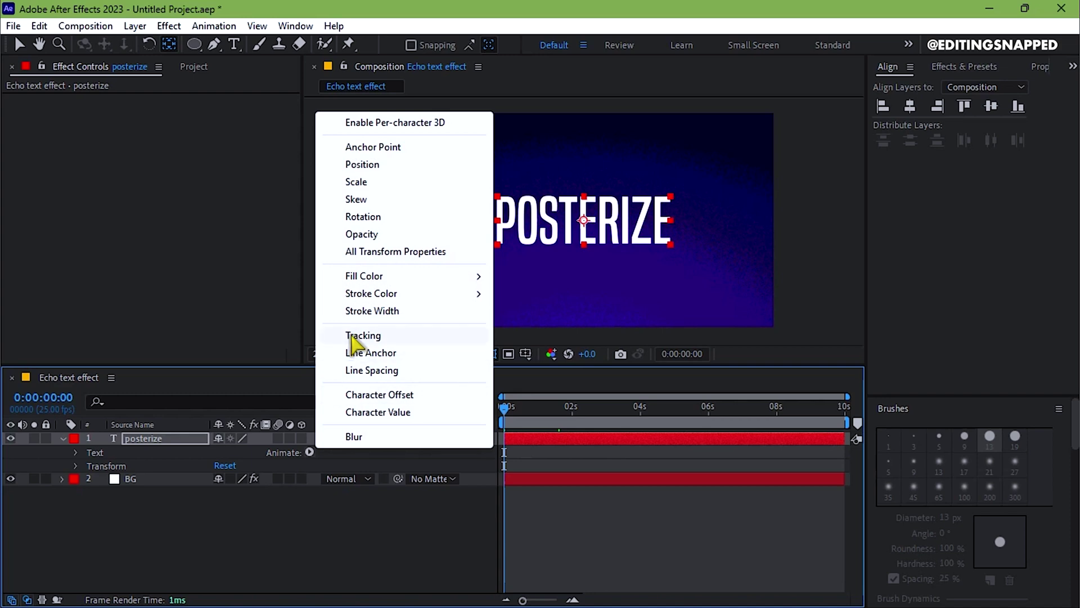
pyautogui.click(360, 336)
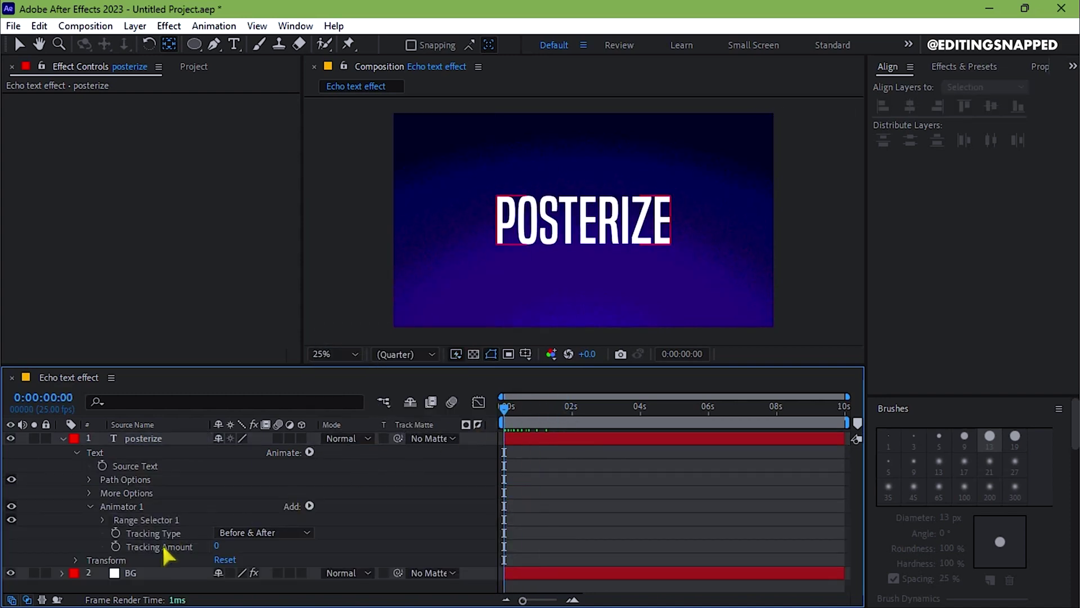
pyautogui.click(115, 546)
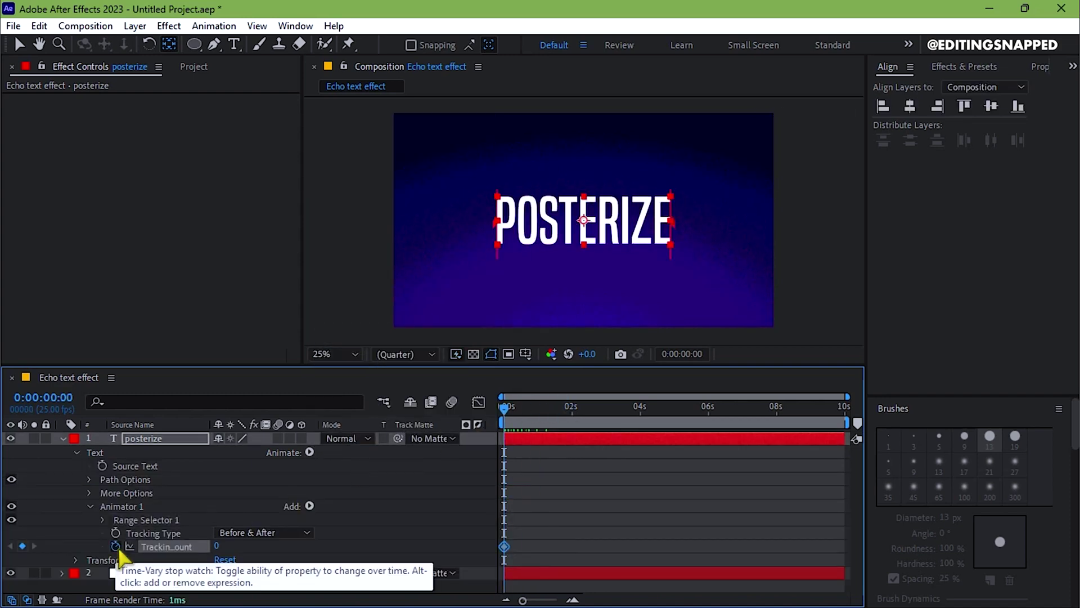
# Step: Set the starting Tracking Amount to 100
pyautogui.click(217, 545)
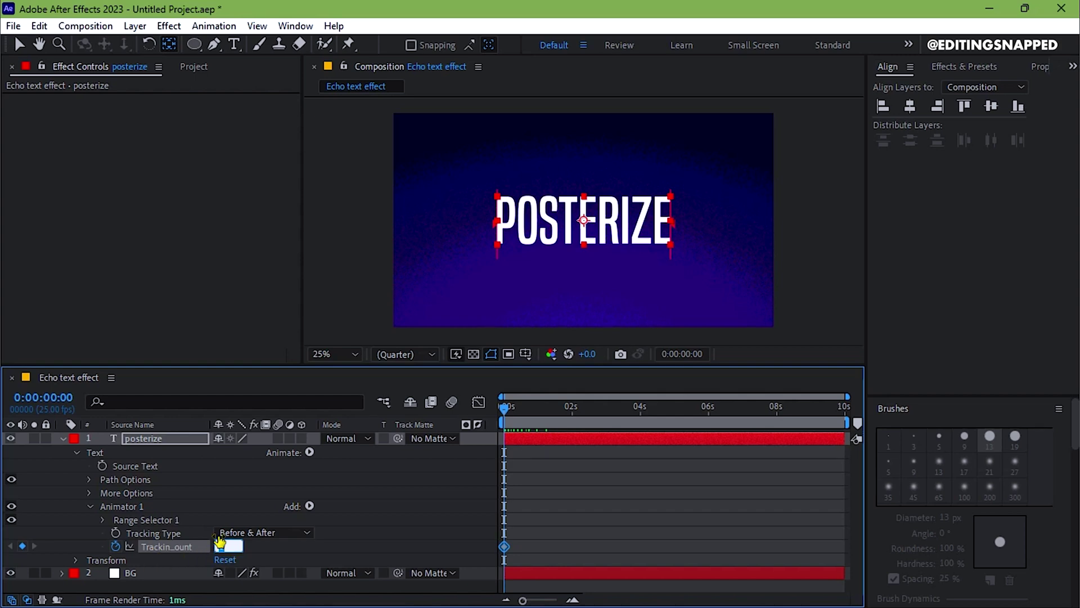
pyautogui.press('Return')
pyautogui.moveTo(220, 540); pyautogui.dragTo(227, 544)
pyautogui.click(227, 545)
pyautogui.write('100')
pyautogui.press('Return')
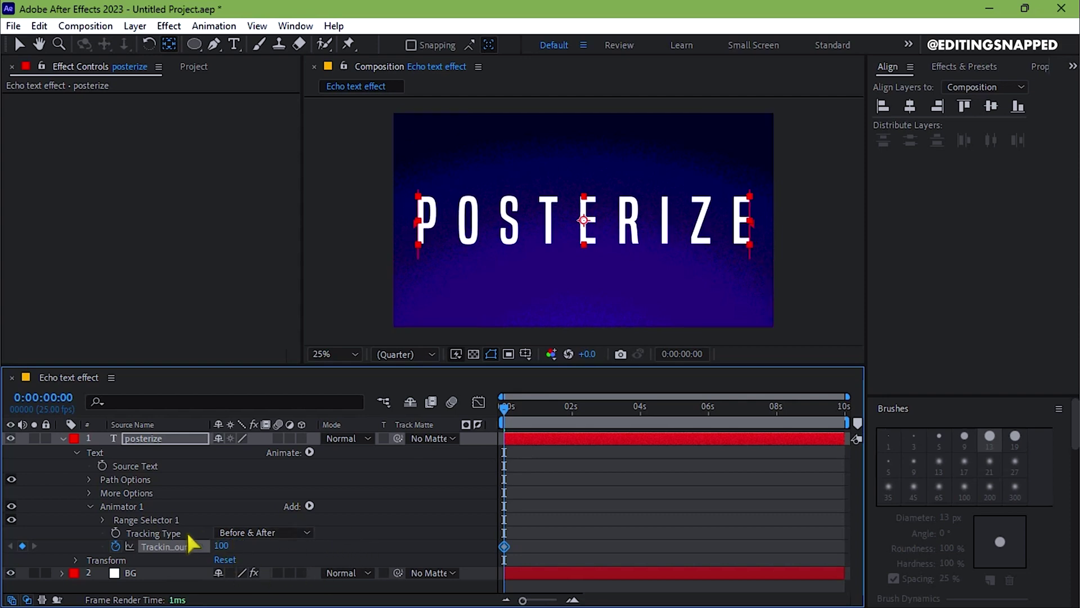
# Step: Keyframe Tracking Amount to 0 at frame 12 and preview the letters closing together
pyautogui.moveTo(513, 409); pyautogui.dragTo(526, 412)
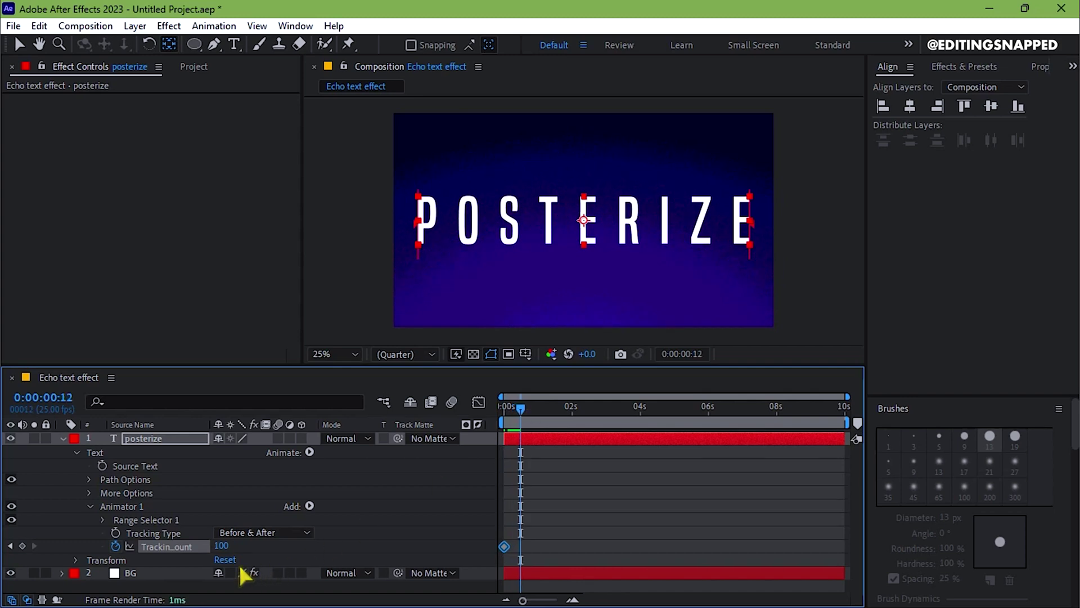
pyautogui.click(225, 545)
pyautogui.write('0')
pyautogui.press('Return')
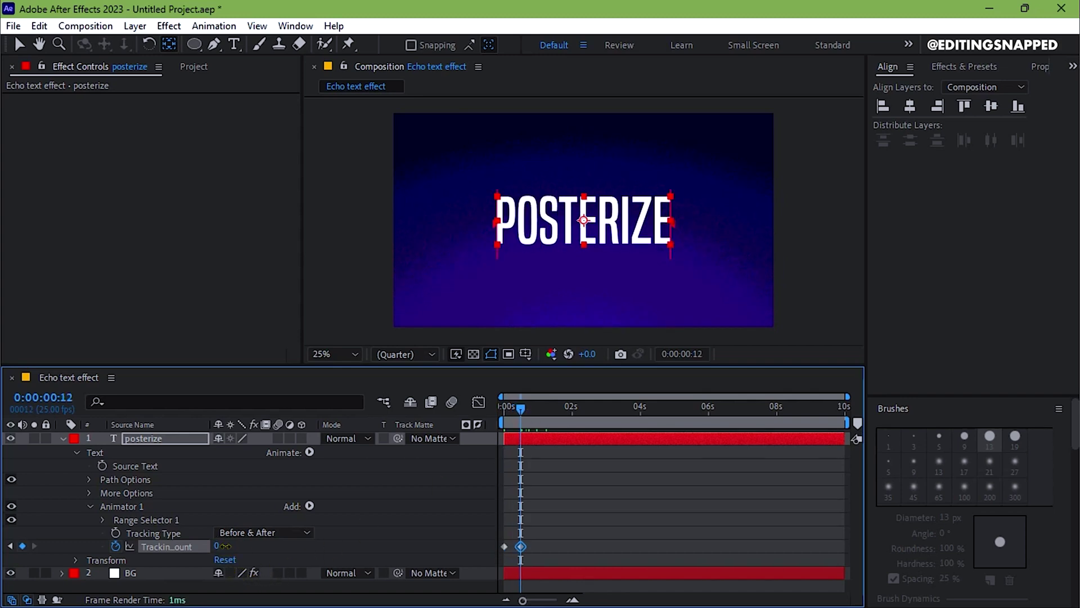
pyautogui.press('space')
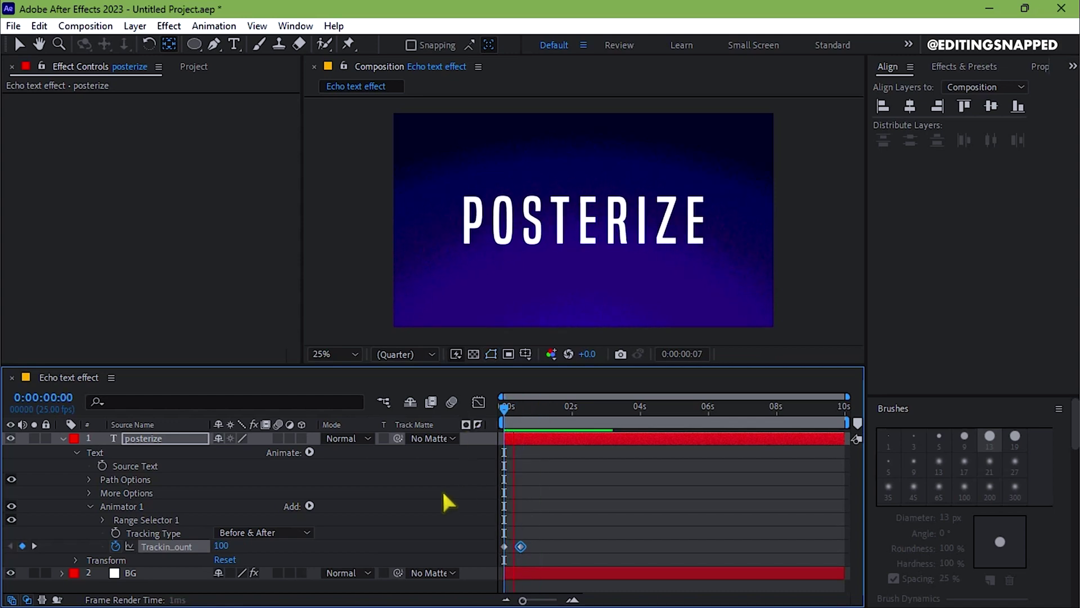
pyautogui.moveTo(572, 517); pyautogui.dragTo(443, 569)
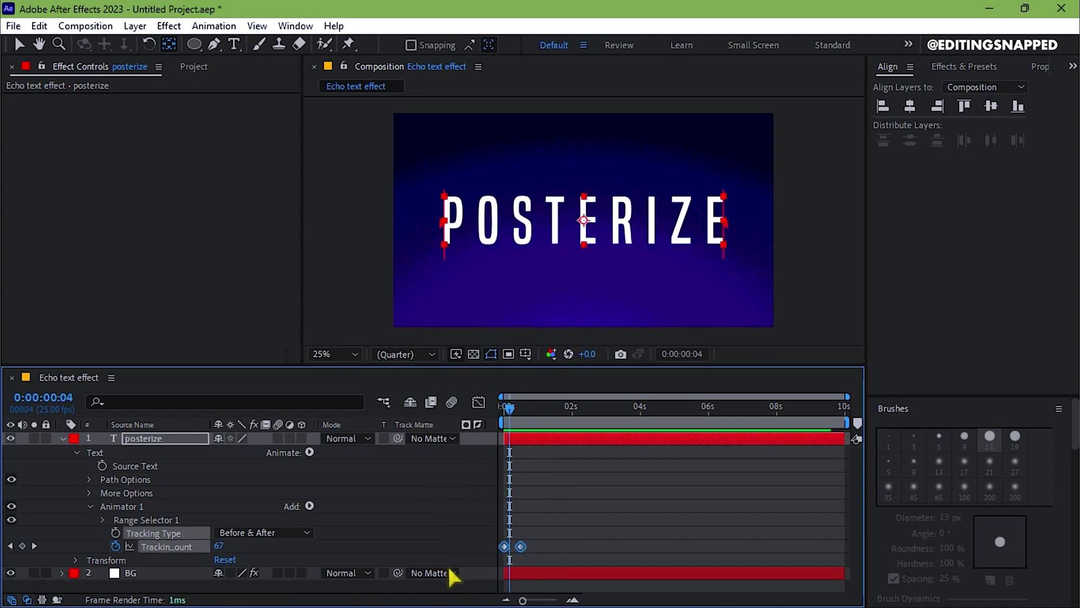
# Step: Easy Ease both tracking keyframes and steepen their speed curve in the Graph Editor
pyautogui.press('F9')
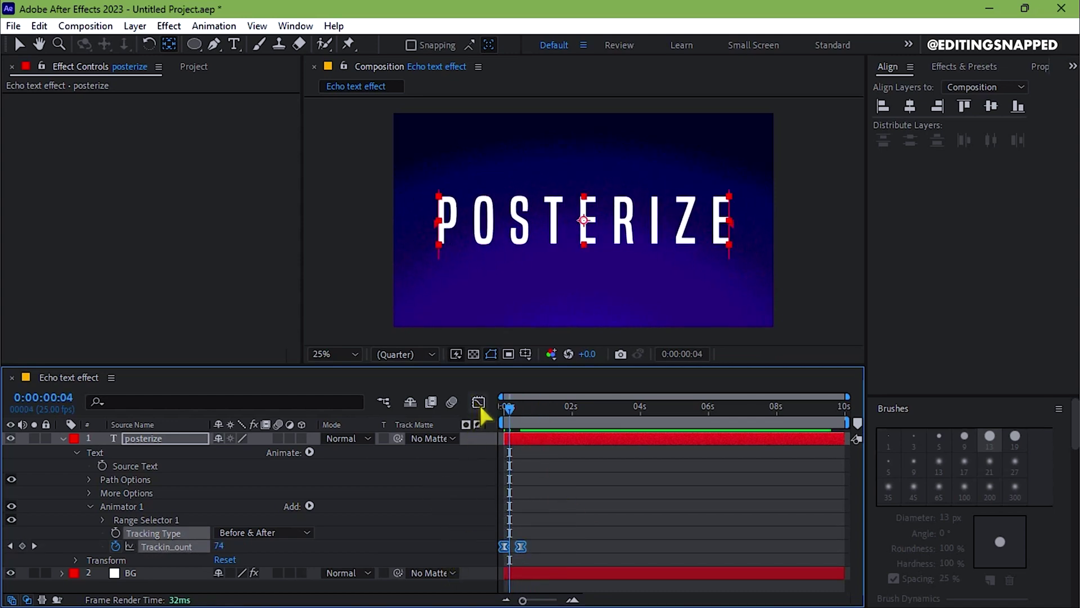
pyautogui.click(479, 403)
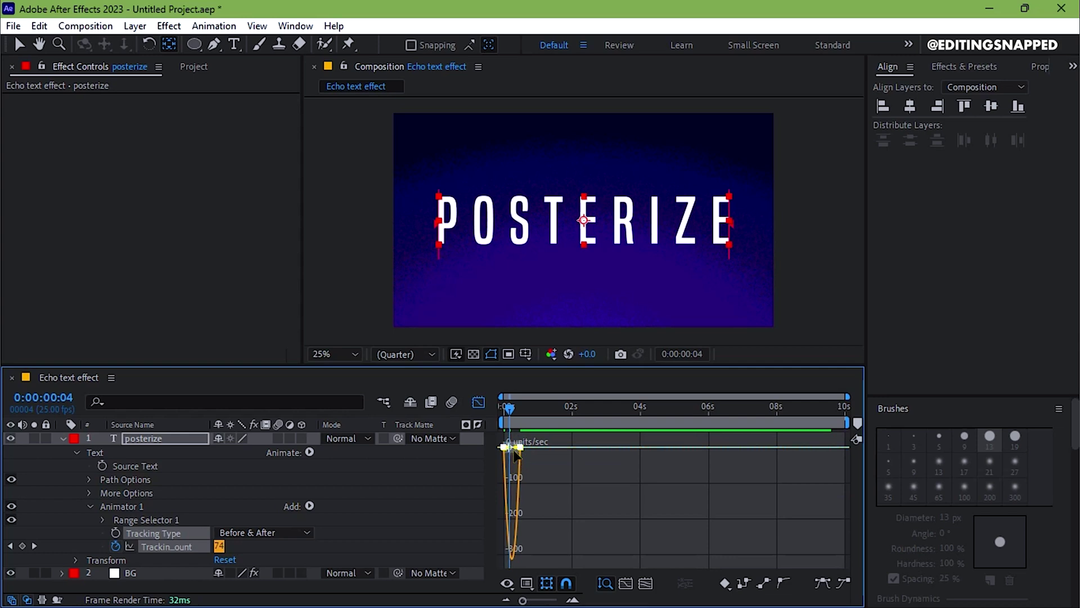
pyautogui.moveTo(516, 453); pyautogui.dragTo(529, 450)
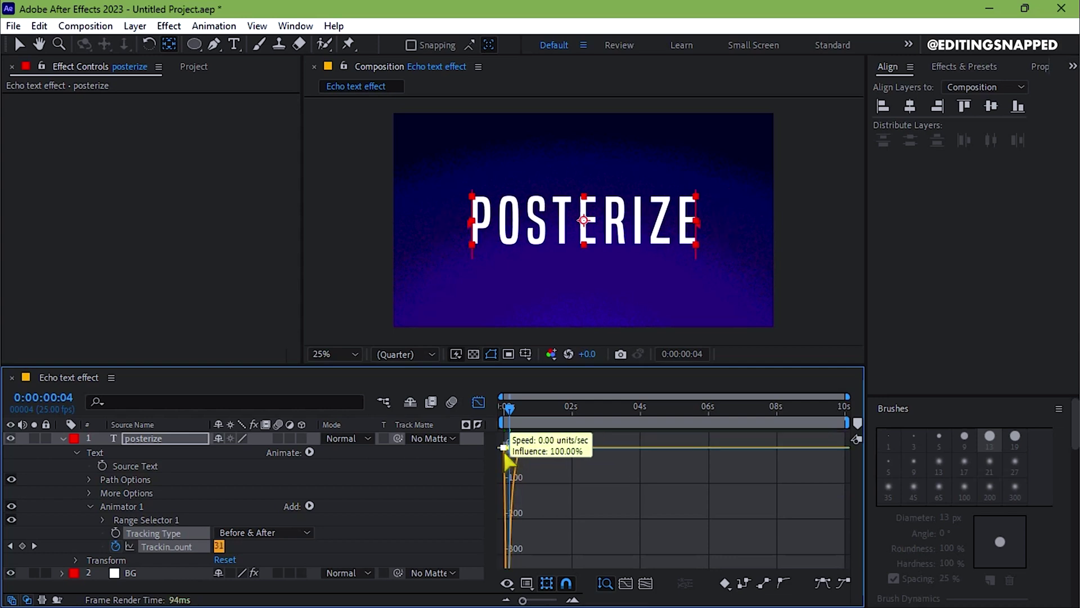
pyautogui.click(479, 402)
# Step: Shift the second tracking keyframe slightly later and preview the eased animation
pyautogui.click(559, 422)
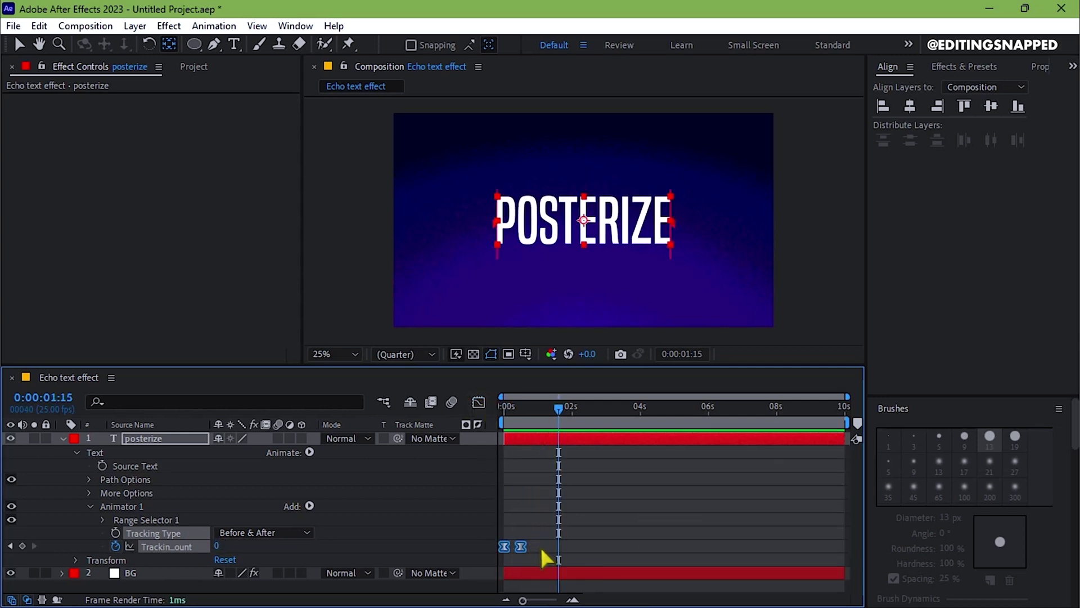
pyautogui.click(540, 557)
pyautogui.click(520, 546)
pyautogui.moveTo(524, 546); pyautogui.dragTo(529, 544)
pyautogui.moveTo(543, 414); pyautogui.dragTo(490, 410)
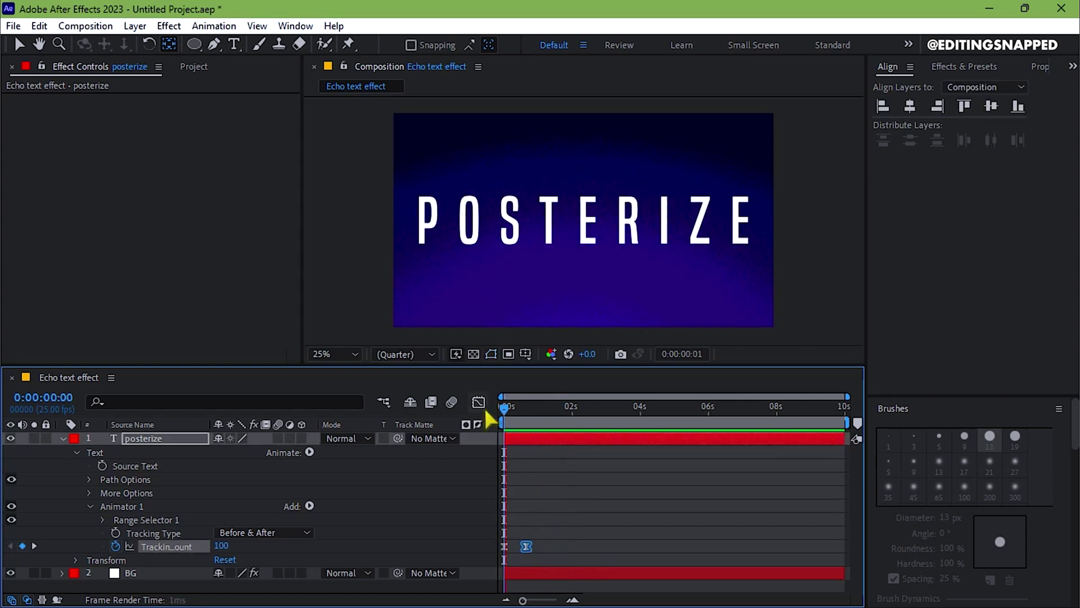
pyautogui.press('space')
pyautogui.press('space')
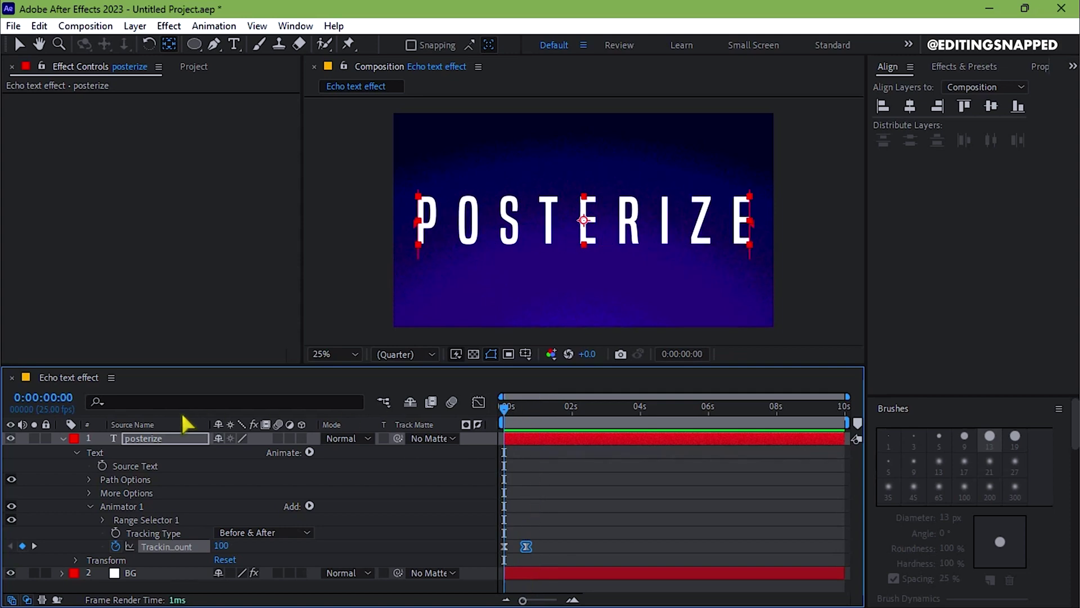
# Step: Pre-compose the POSTERIZE text layer into 'posterize Comp 1' and duplicate the precomp layer
pyautogui.click(155, 442)
pyautogui.rightClick(152, 440)
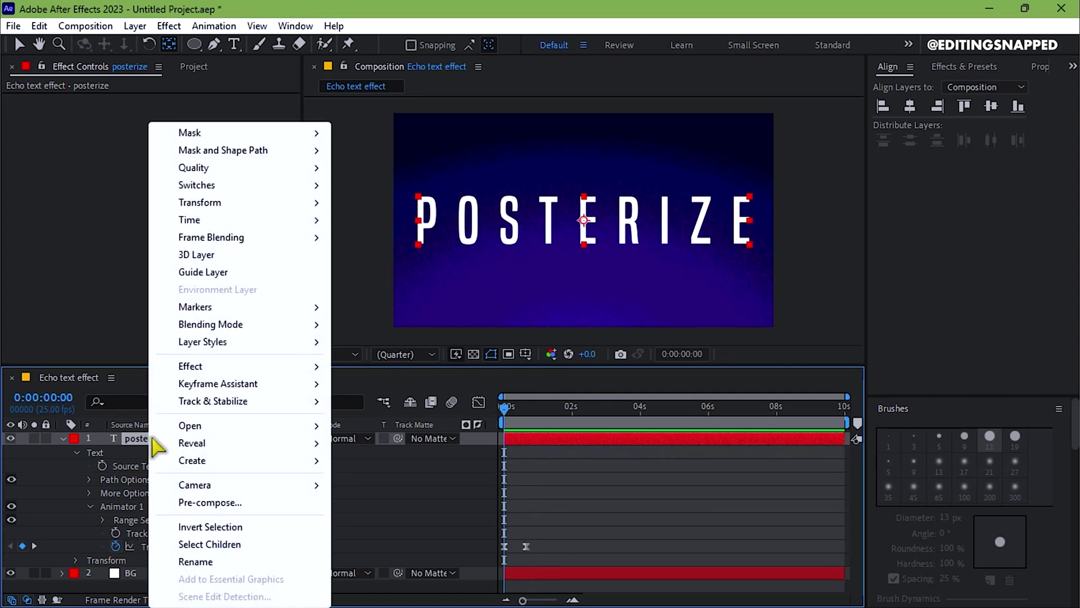
pyautogui.click(207, 502)
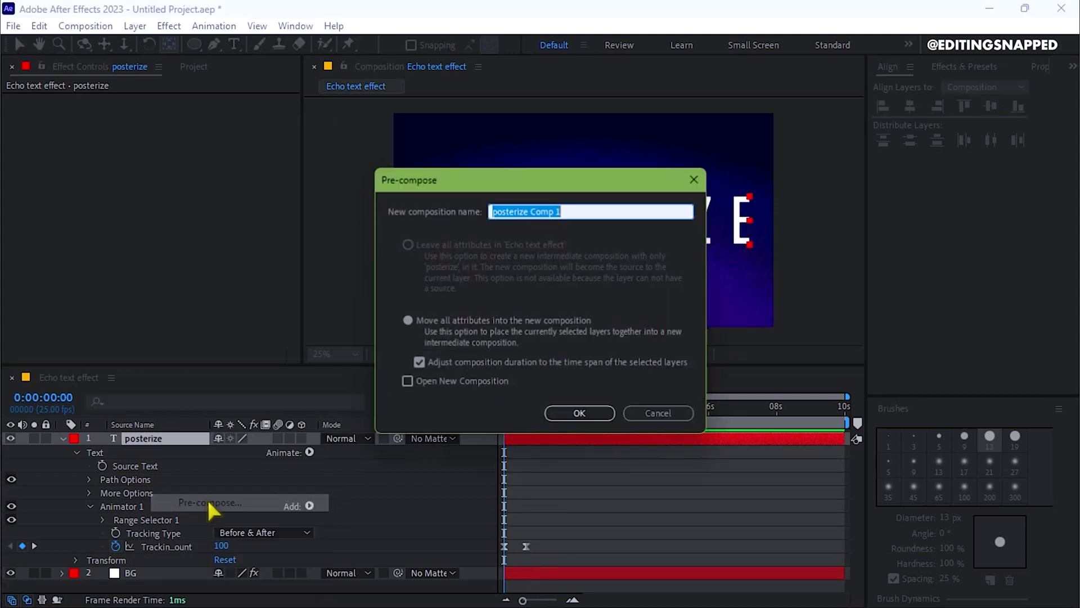
pyautogui.click(579, 415)
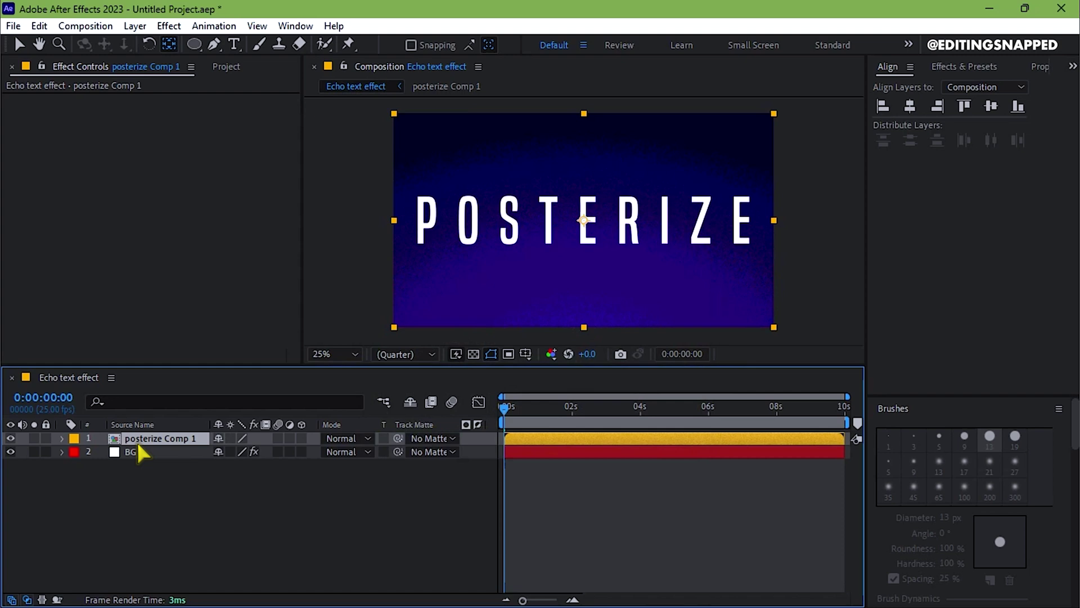
pyautogui.hotkey('ctrl', 'd')
pyautogui.hotkey('ctrl', 'd')
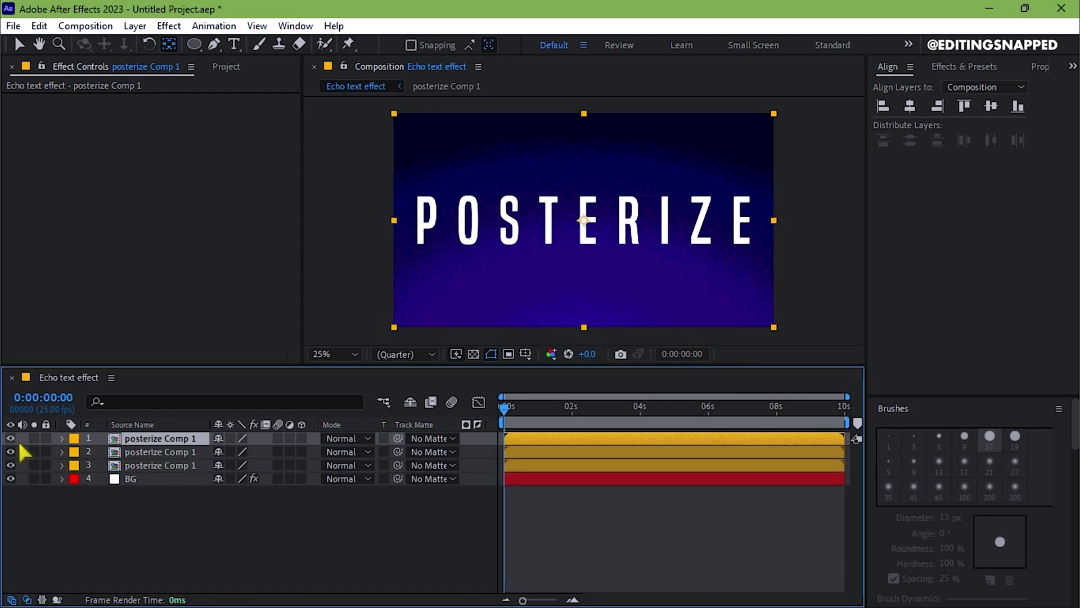
# Step: Hide the top copy and use layer 2 as the track matte for layer 3
pyautogui.click(10, 438)
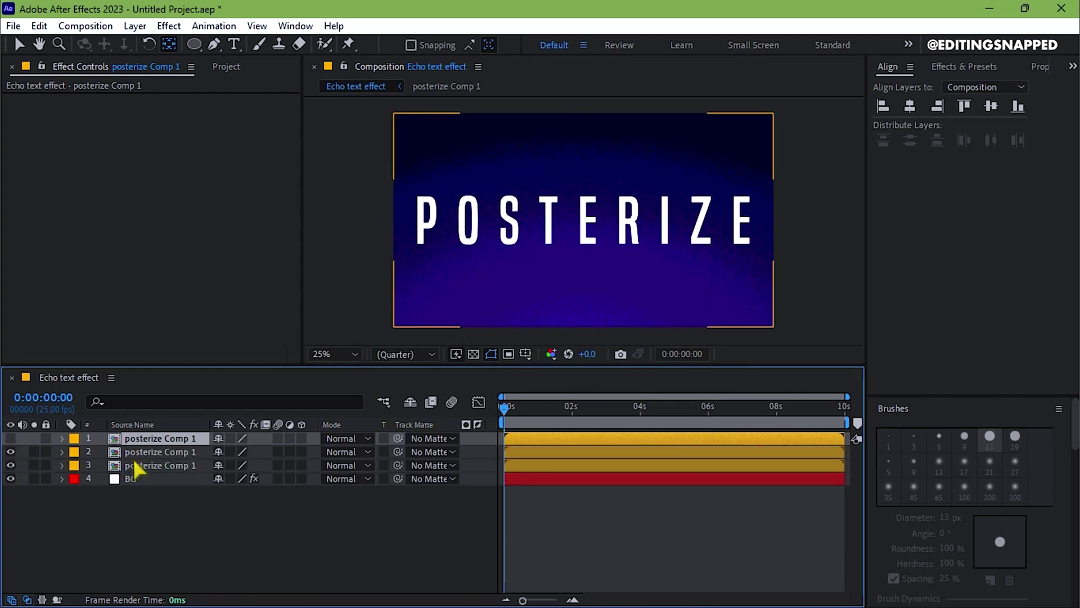
pyautogui.click(165, 454)
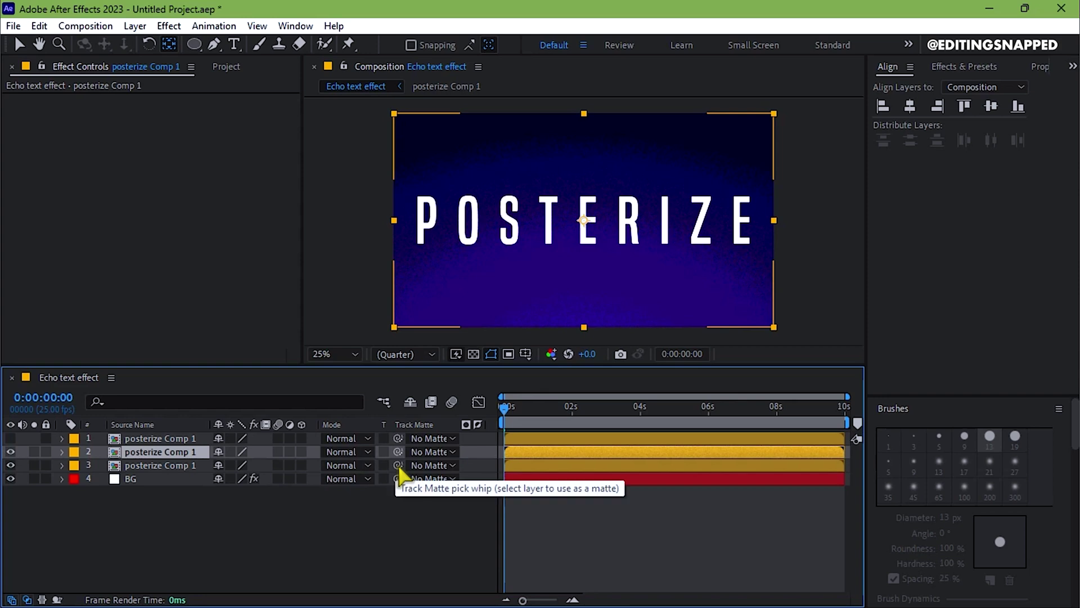
pyautogui.moveTo(399, 467); pyautogui.dragTo(163, 457)
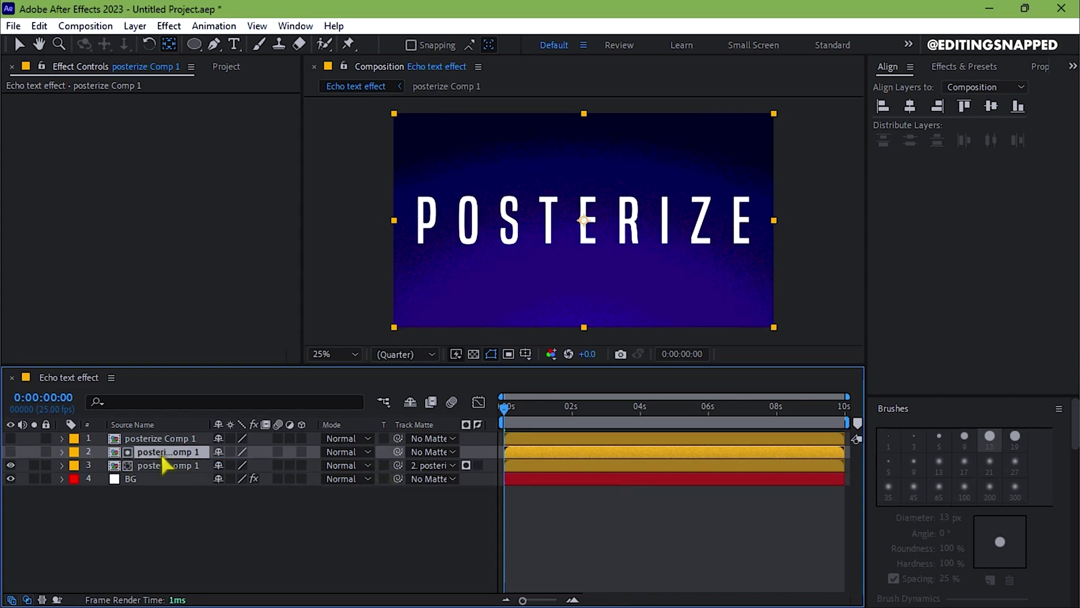
pyautogui.click(467, 466)
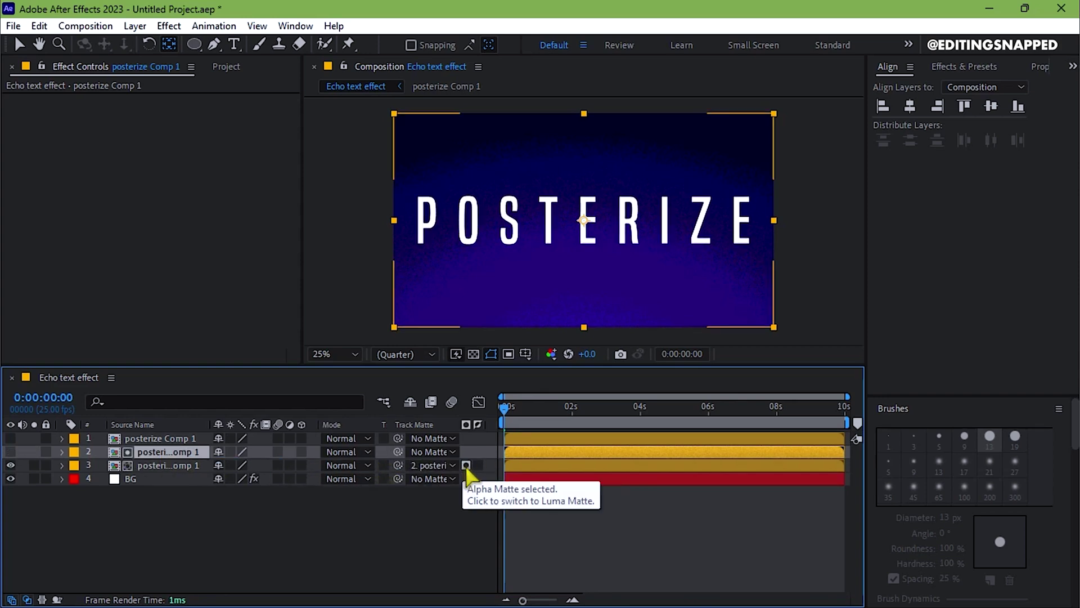
# Step: Pre-compose the two matted copies into 'Pre-comp 1' and unhide the top posterize layer
pyautogui.keyDown('shift'); pyautogui.click(168, 465); pyautogui.keyUp('shift')
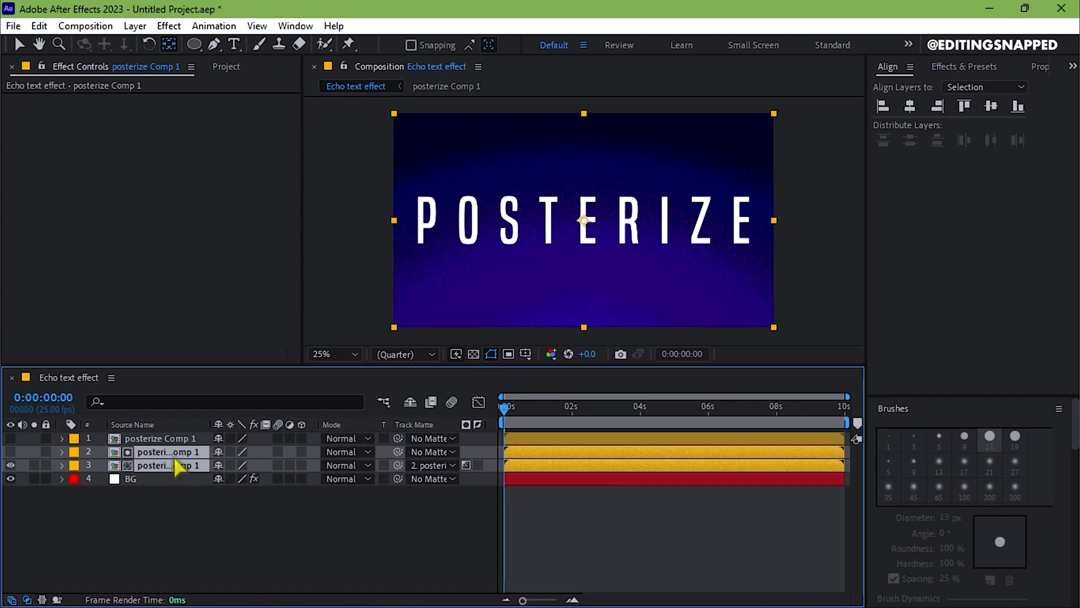
pyautogui.rightClick(169, 467)
pyautogui.click(232, 502)
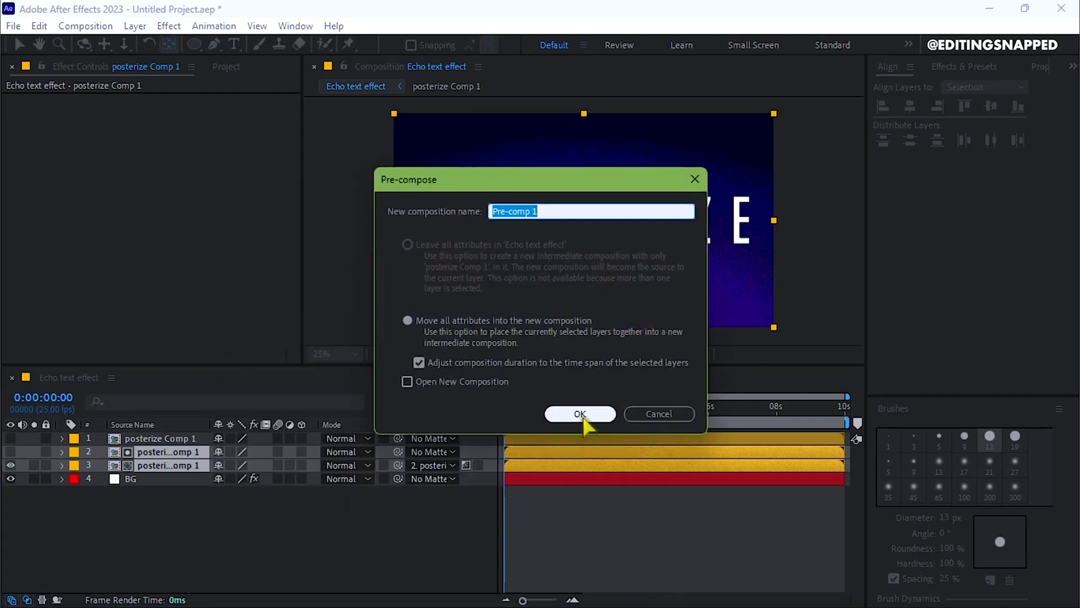
pyautogui.click(557, 414)
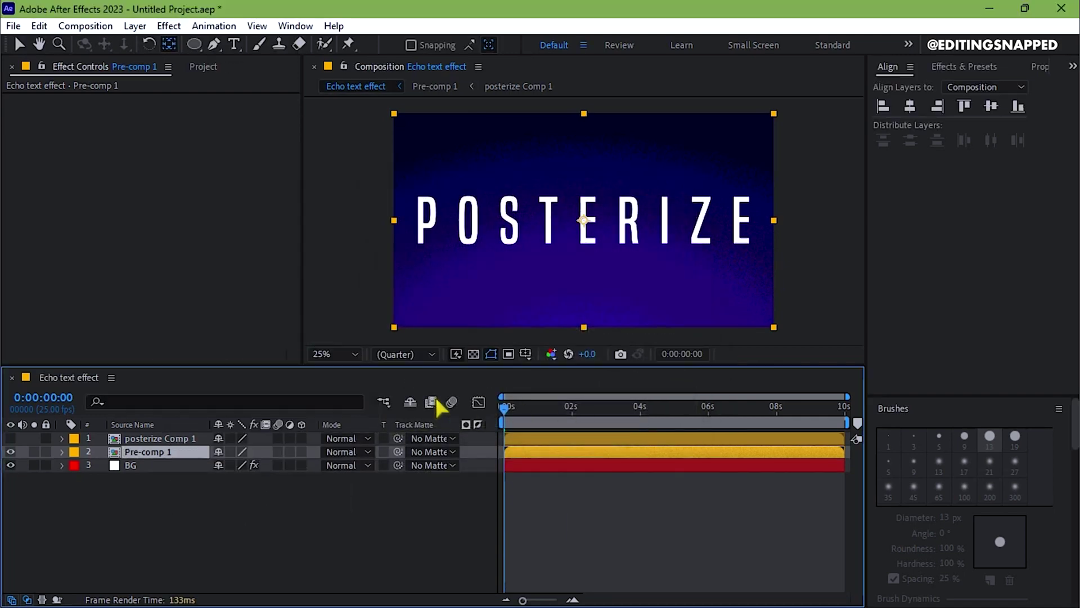
pyautogui.click(10, 438)
pyautogui.click(174, 441)
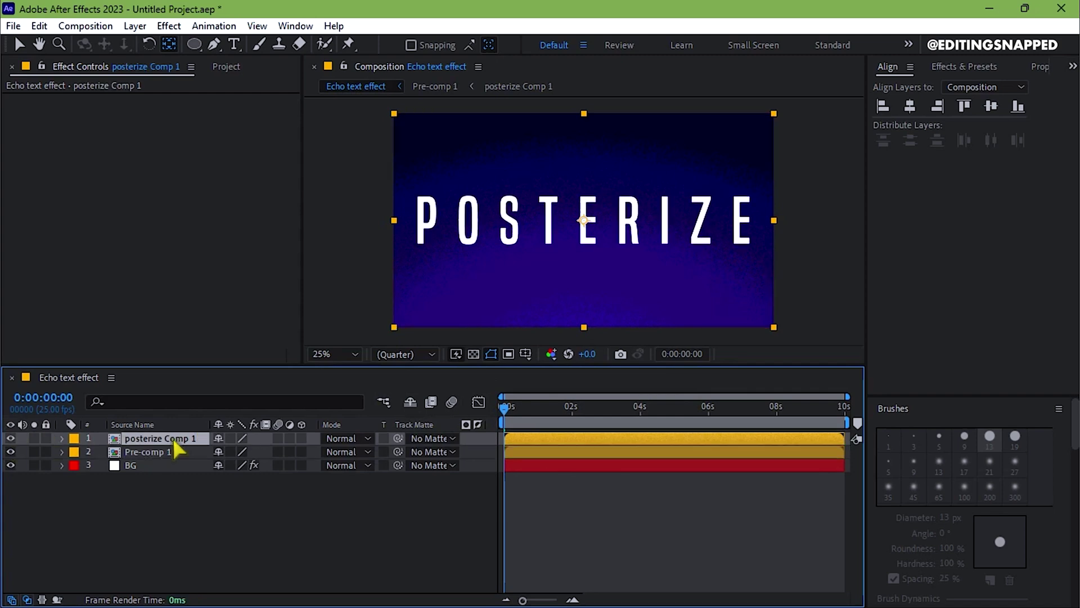
pyautogui.click(974, 67)
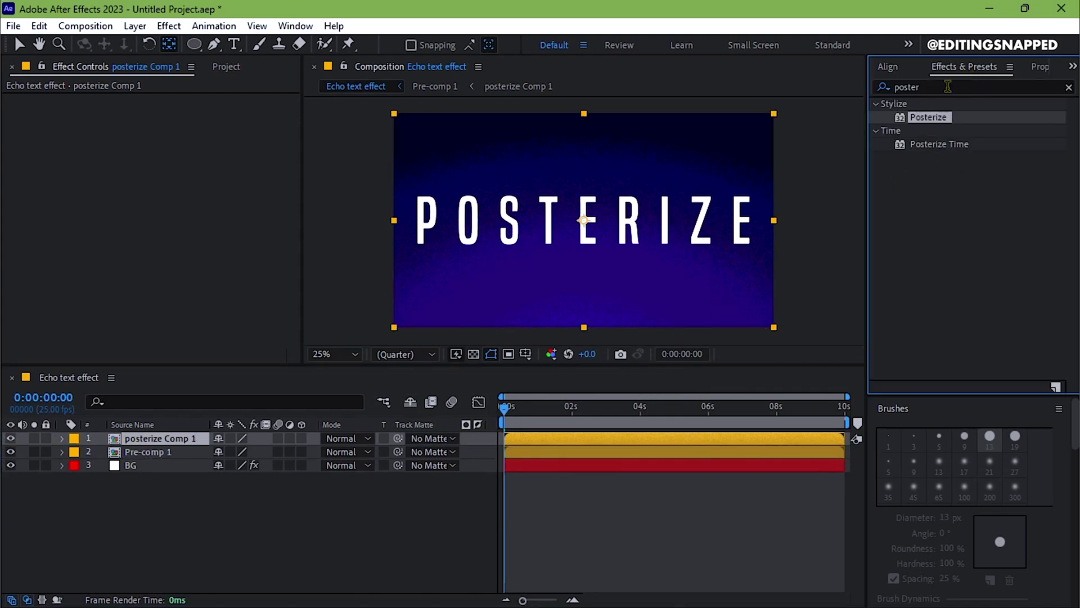
# Step: Search Effects & Presets for 'echo' and apply Echo to posterize Comp 1
pyautogui.click(947, 86)
pyautogui.write('echop')
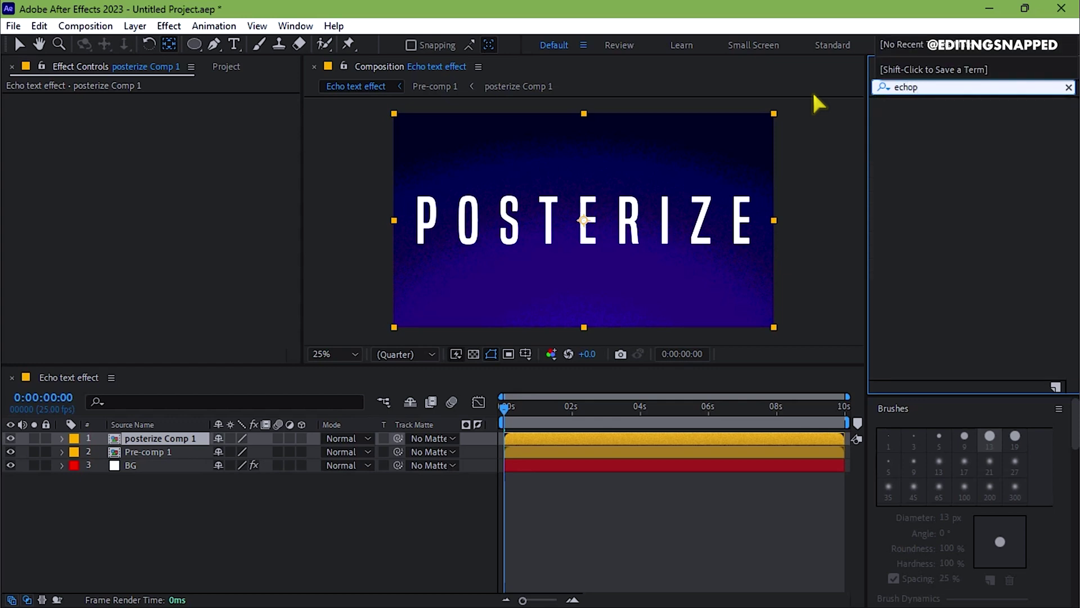
pyautogui.press('BackSpace')
pyautogui.moveTo(919, 116); pyautogui.dragTo(559, 440)
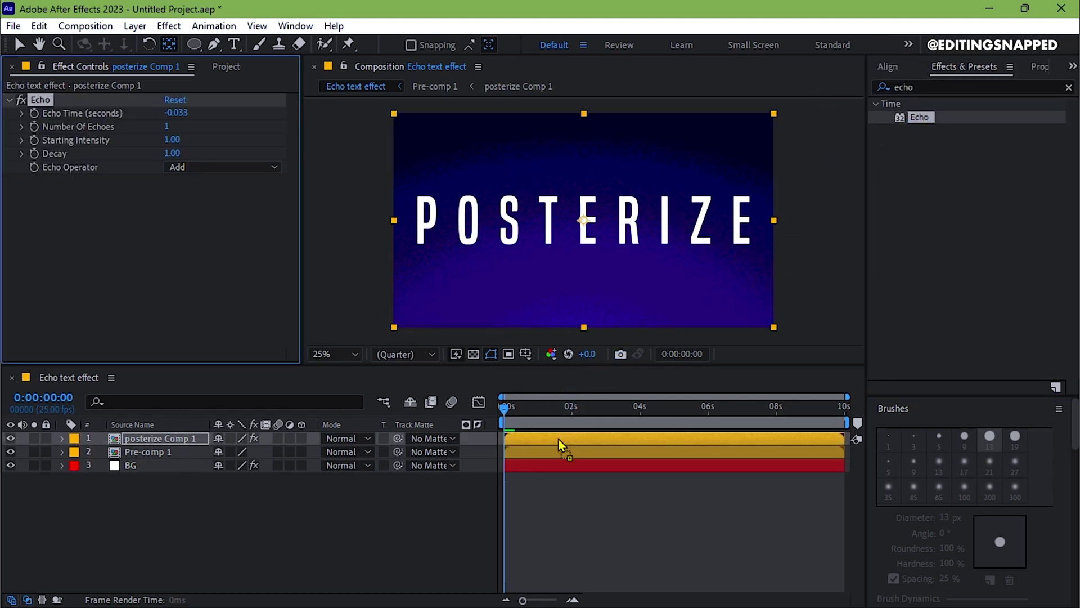
# Step: Set Echo Time to -0.023, Number Of Echoes to 16 and Decay to 0.70
pyautogui.click(176, 112)
pyautogui.write('0.0')
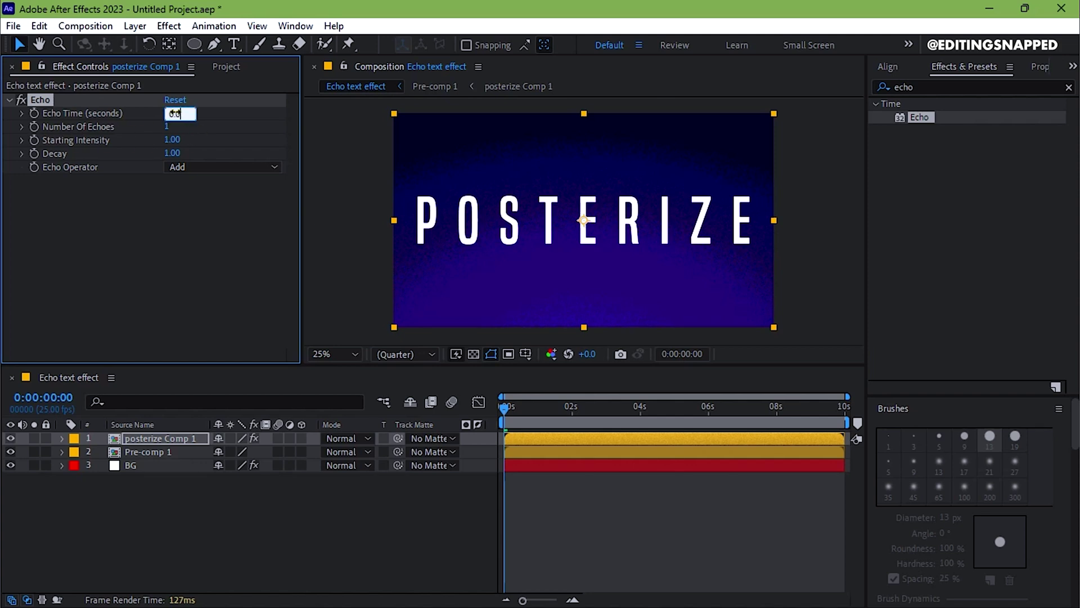
pyautogui.write('23')
pyautogui.press('Return')
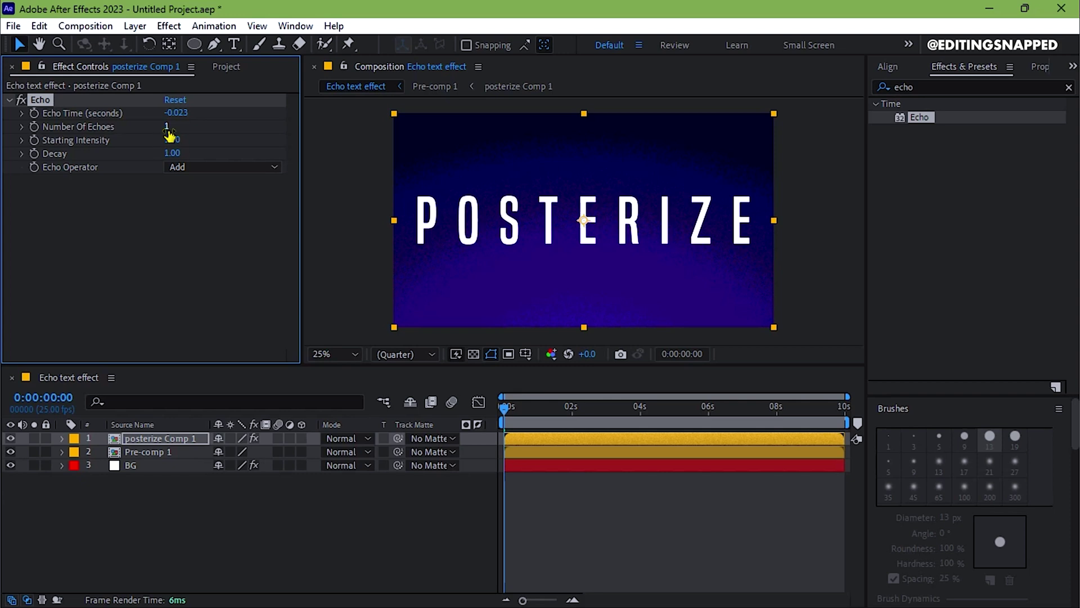
pyautogui.click(168, 127)
pyautogui.write('16')
pyautogui.press('Return')
pyautogui.click(168, 153)
pyautogui.press('Return')
pyautogui.click(926, 86)
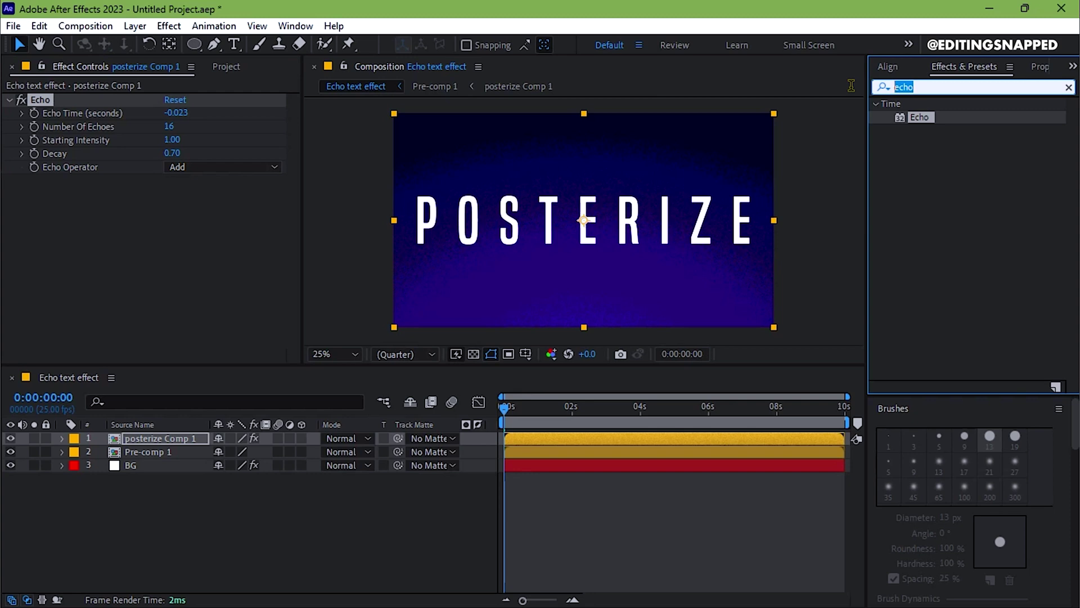
# Step: Apply a Fill effect to posterize Comp 1 with yellow colour FFE400
pyautogui.write('fill')
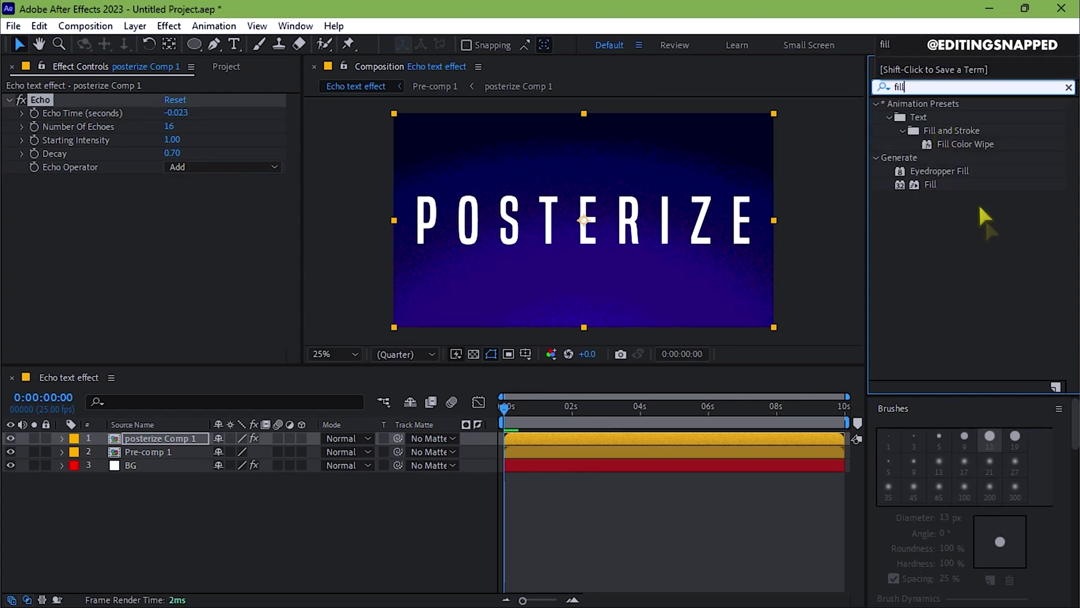
pyautogui.moveTo(931, 184); pyautogui.dragTo(586, 437)
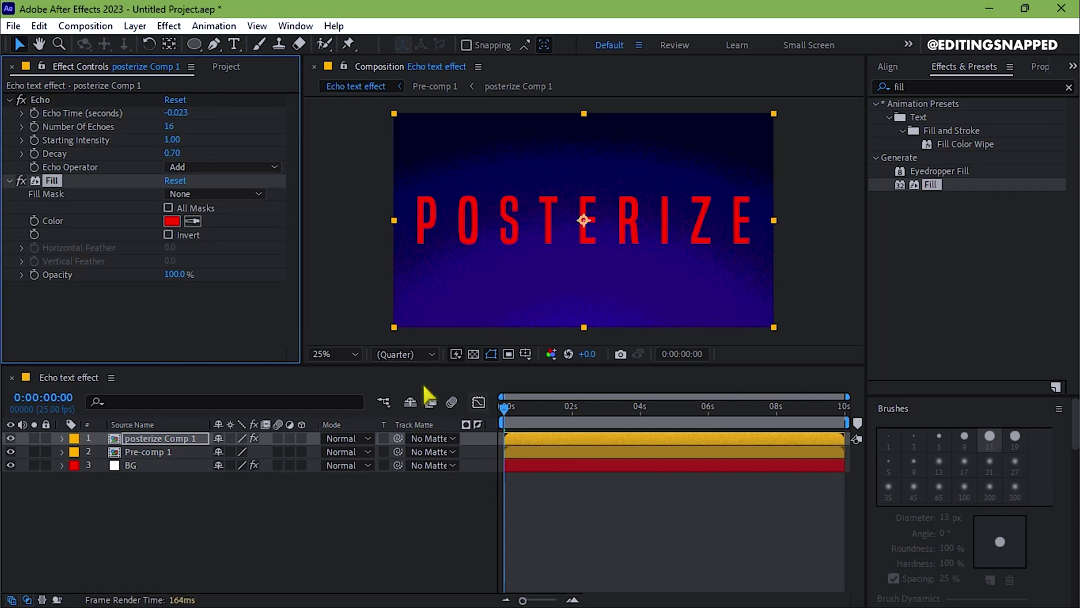
pyautogui.click(172, 221)
pyautogui.moveTo(803, 217)
pyautogui.mouseDown()
pyautogui.moveTo(804, 381)
pyautogui.moveTo(800, 371)
pyautogui.mouseUp()
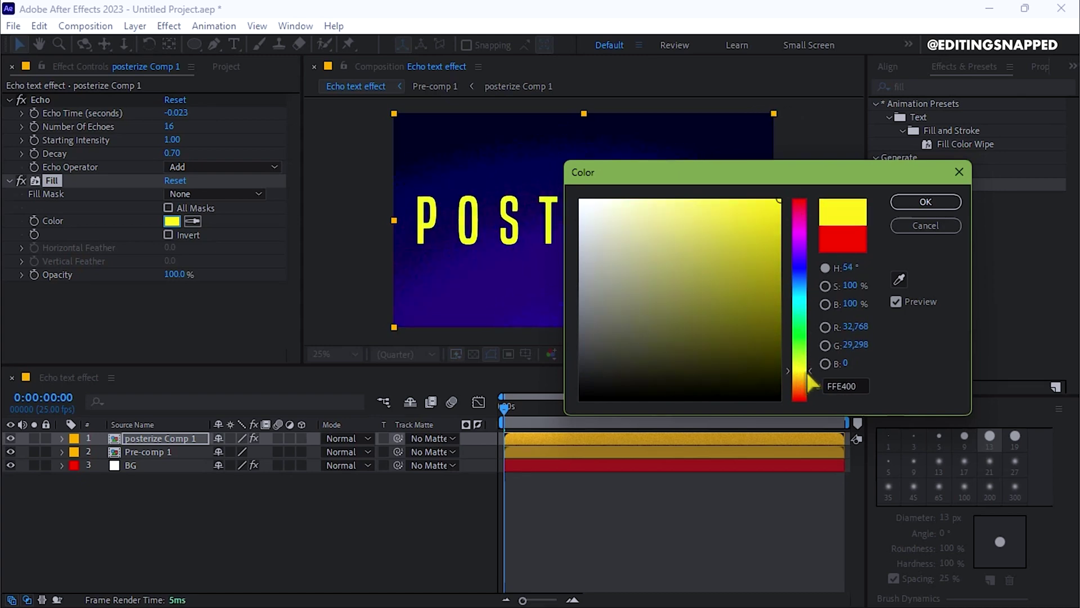
pyautogui.click(926, 201)
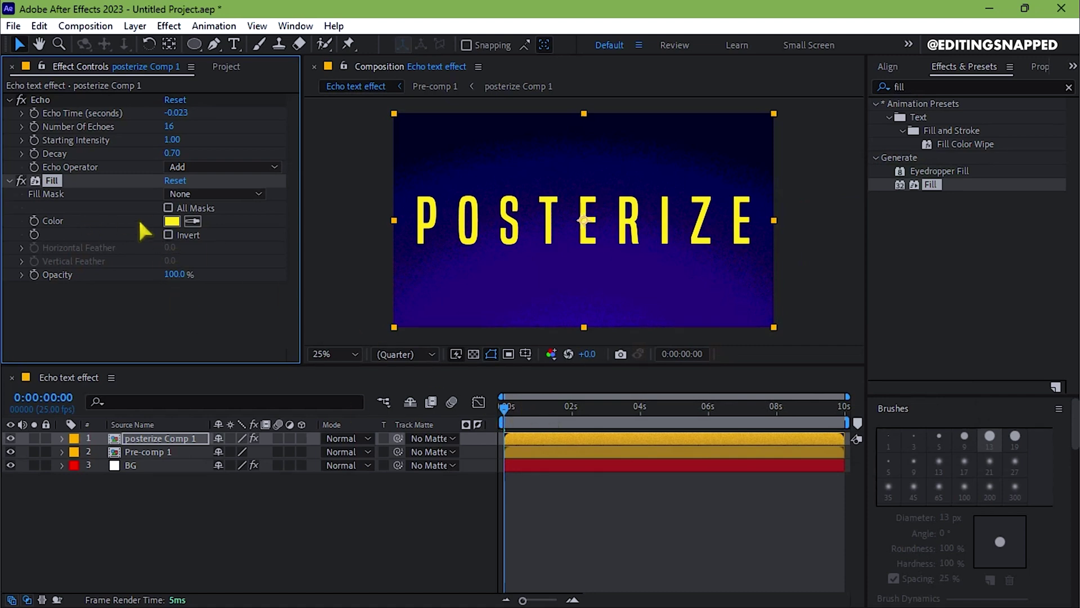
pyautogui.click(40, 101)
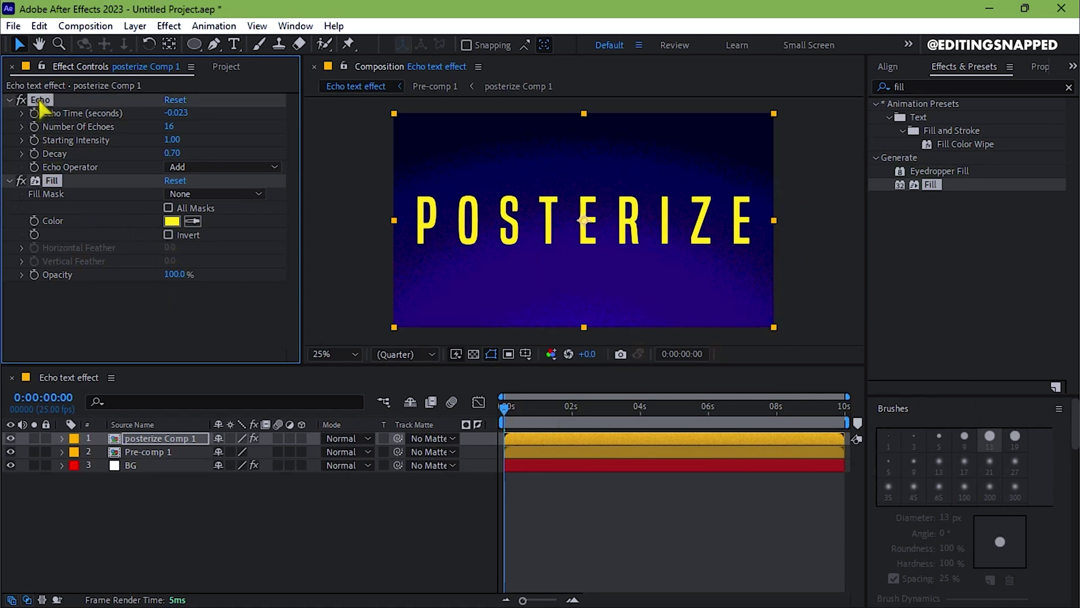
# Step: Copy the Echo and Fill effects from layer 1 onto Pre-comp 1
pyautogui.rightClick(55, 180)
pyautogui.click(90, 232)
pyautogui.click(147, 450)
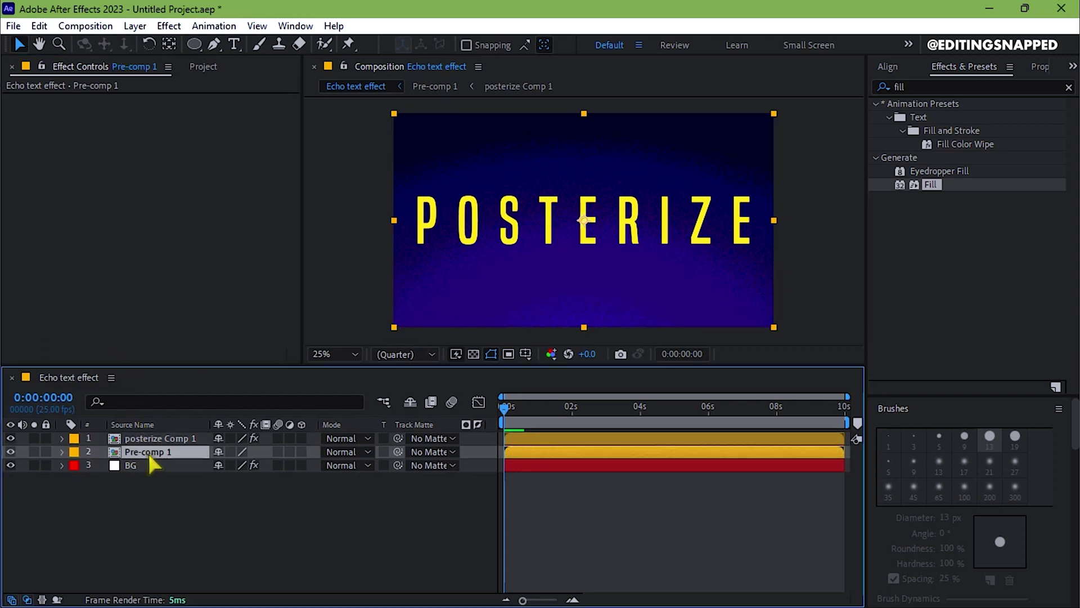
pyautogui.hotkey('ctrl', 'v')
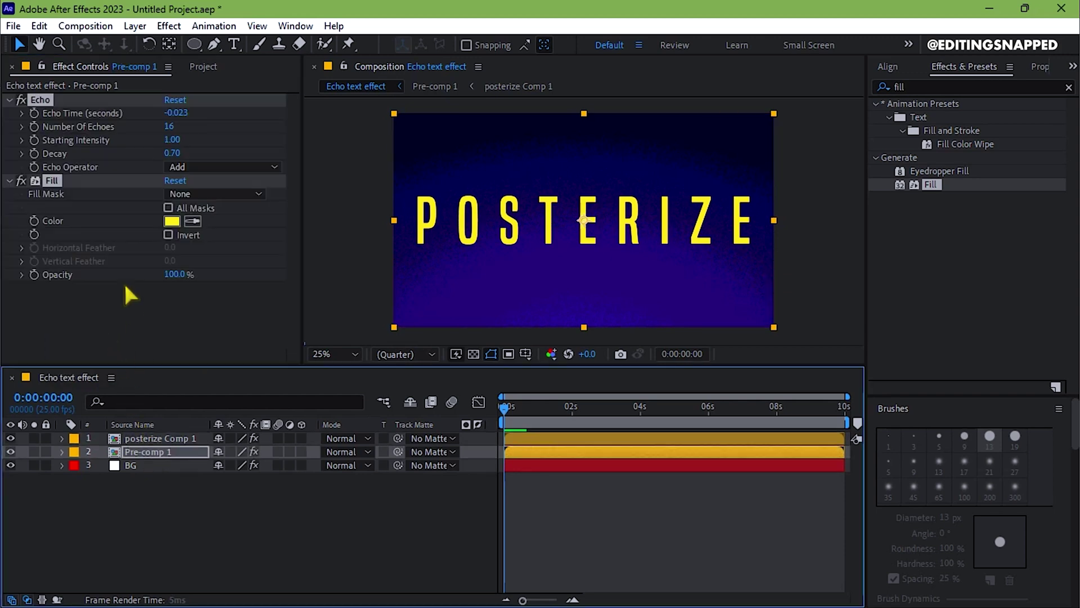
# Step: Change Pre-comp 1's Fill colour to near-black and preview the animation
pyautogui.click(171, 221)
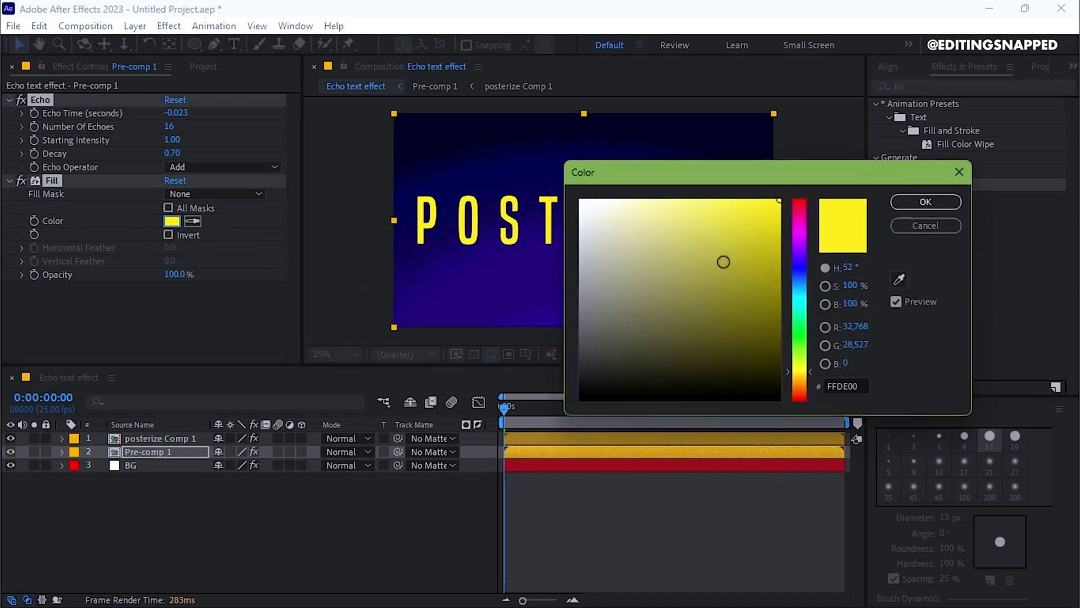
pyautogui.click(799, 229)
pyautogui.click(633, 332)
pyautogui.moveTo(633, 333); pyautogui.dragTo(559, 376)
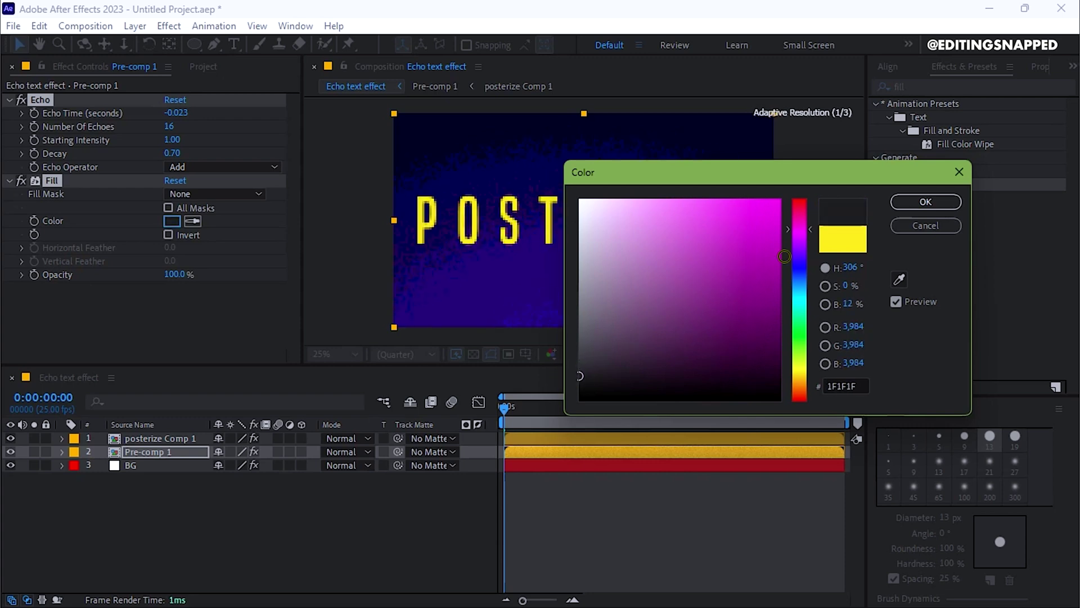
pyautogui.click(934, 202)
pyautogui.press('space')
# Step: Duplicate Pre-comp 1 and set the copy's Fill to dark gold 6E4E00
pyautogui.click(159, 451)
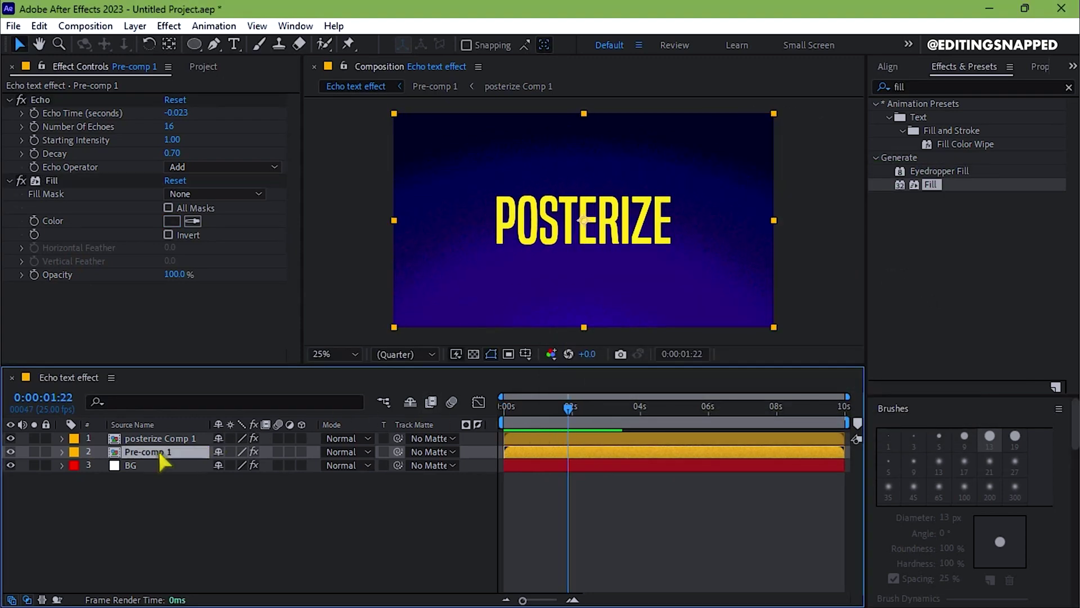
pyautogui.hotkey('ctrl', 'd')
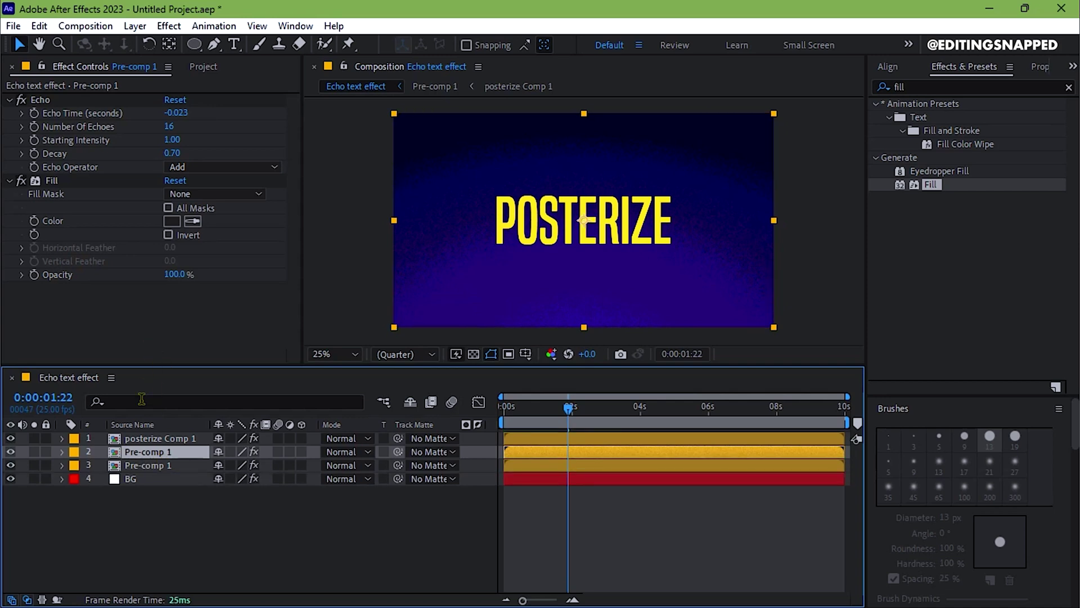
pyautogui.click(172, 220)
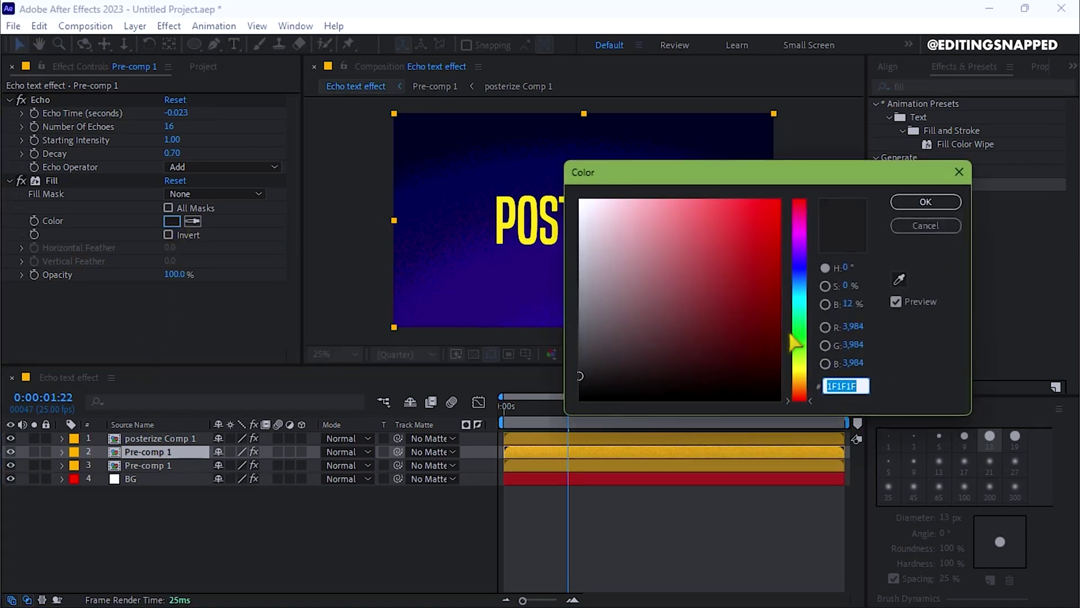
pyautogui.moveTo(798, 338); pyautogui.dragTo(799, 377)
pyautogui.click(781, 299)
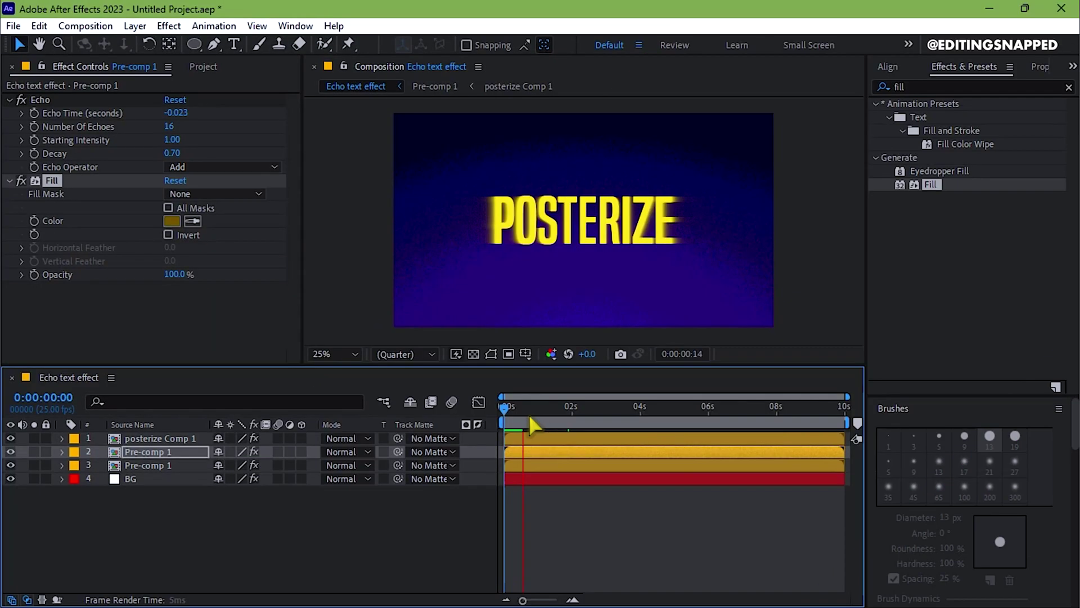
pyautogui.moveTo(528, 414); pyautogui.dragTo(488, 423)
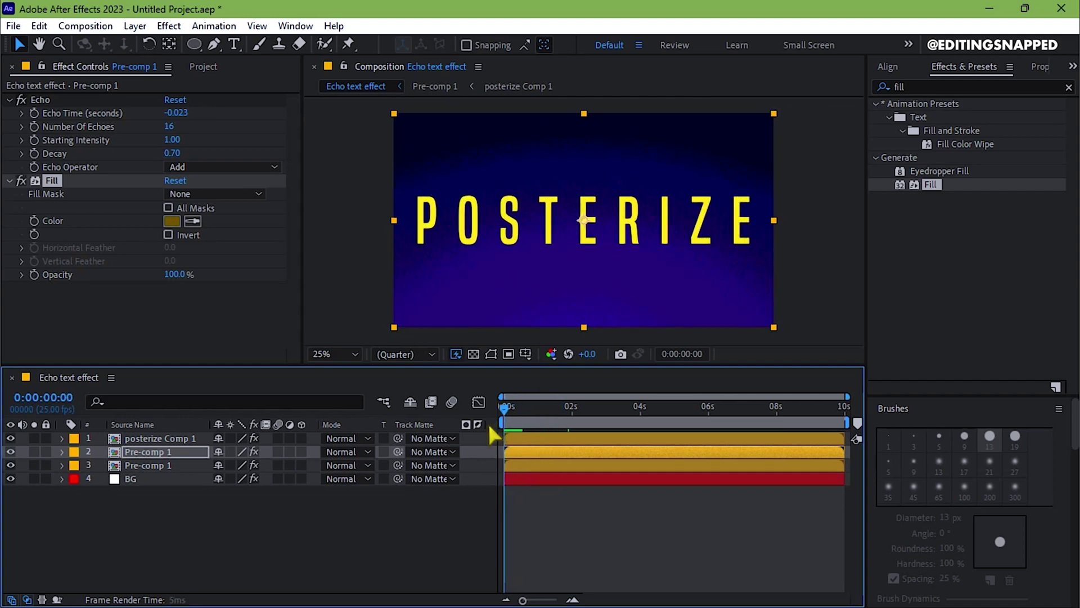
pyautogui.press('space')
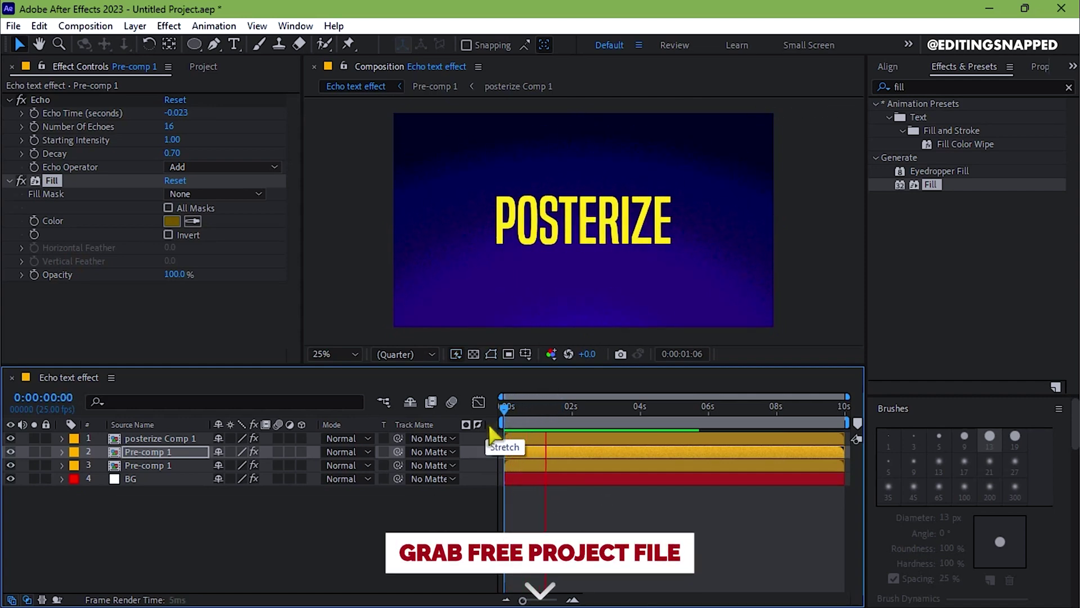